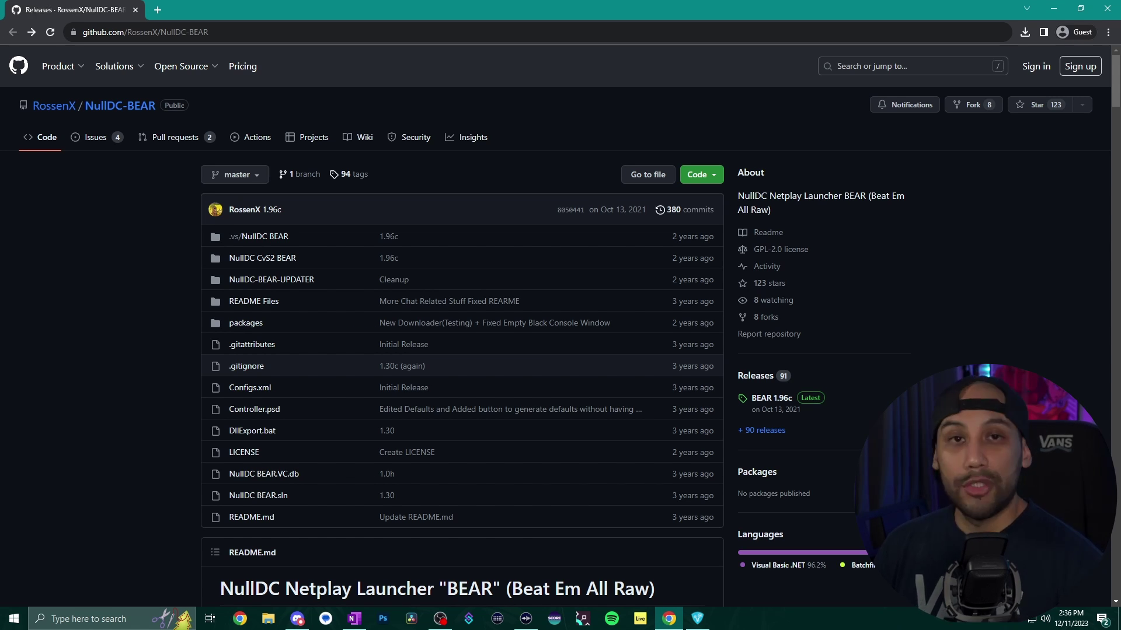
Download NullDC.BEAR.exe from the BEAR 1.96c release of the NullDC-BEAR repository into the Downloads folder.
click(756, 375)
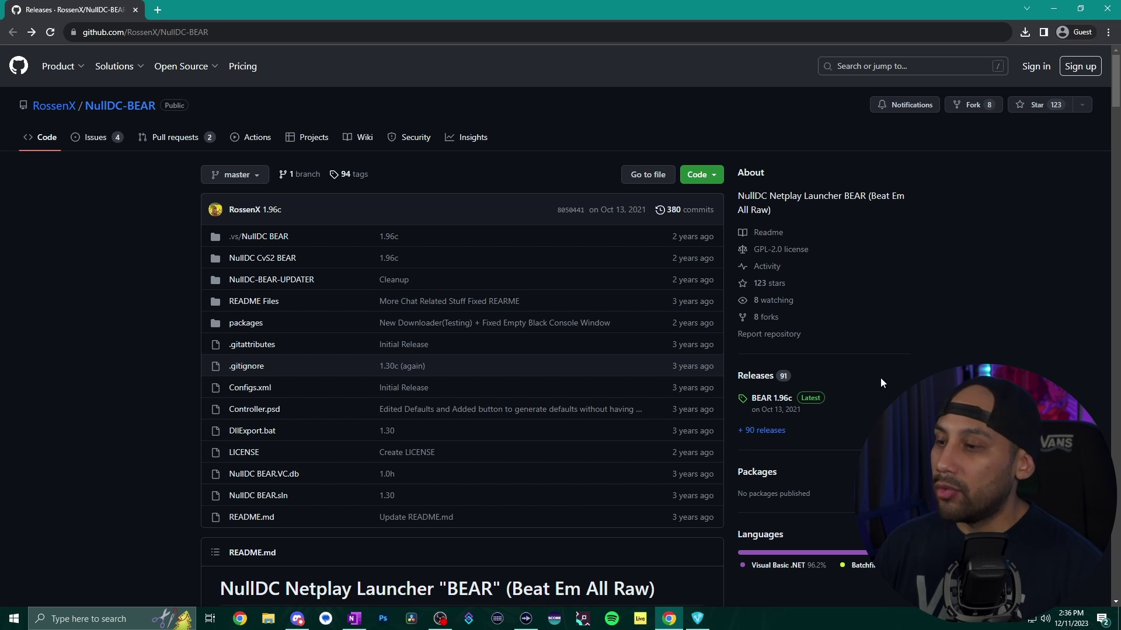
click(759, 377)
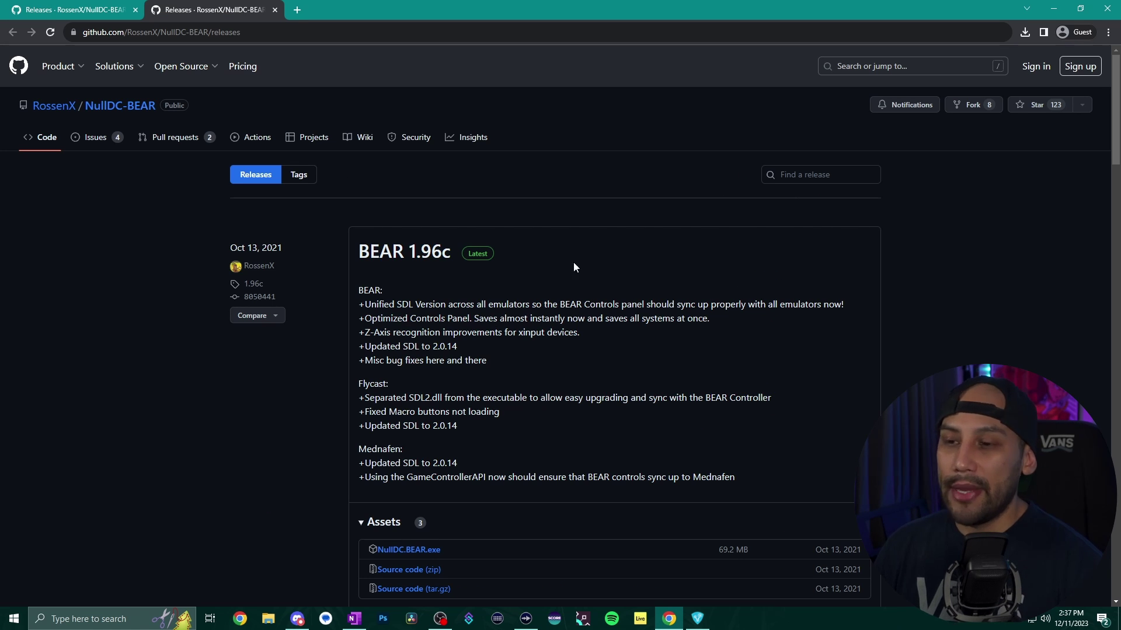
scroll(484, 262, down, 1)
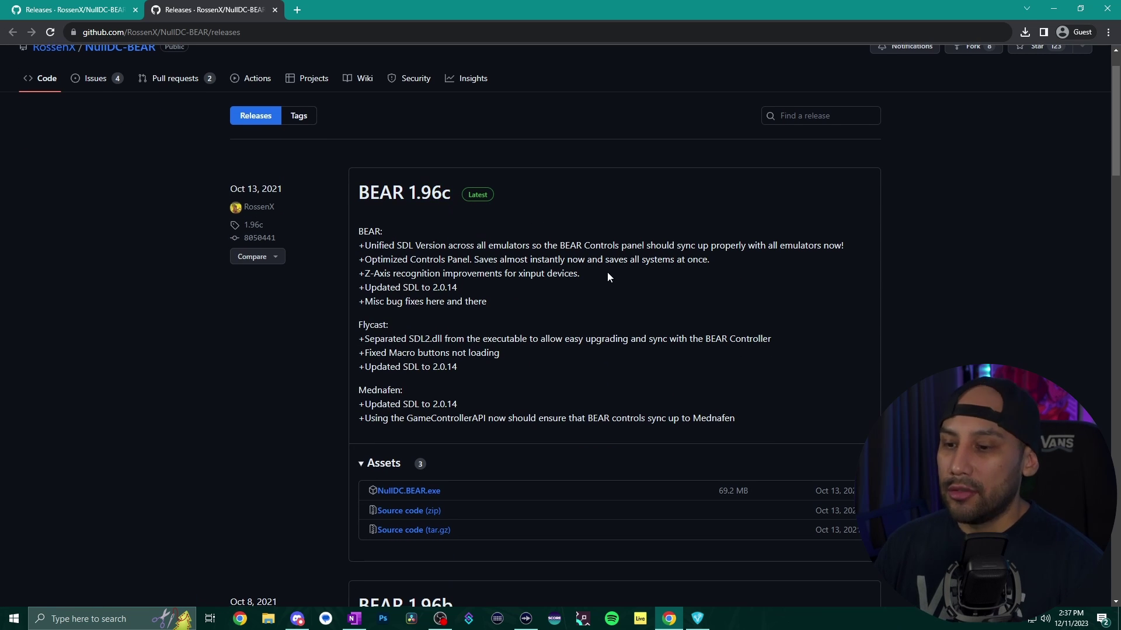
scroll(382, 353, down, 2)
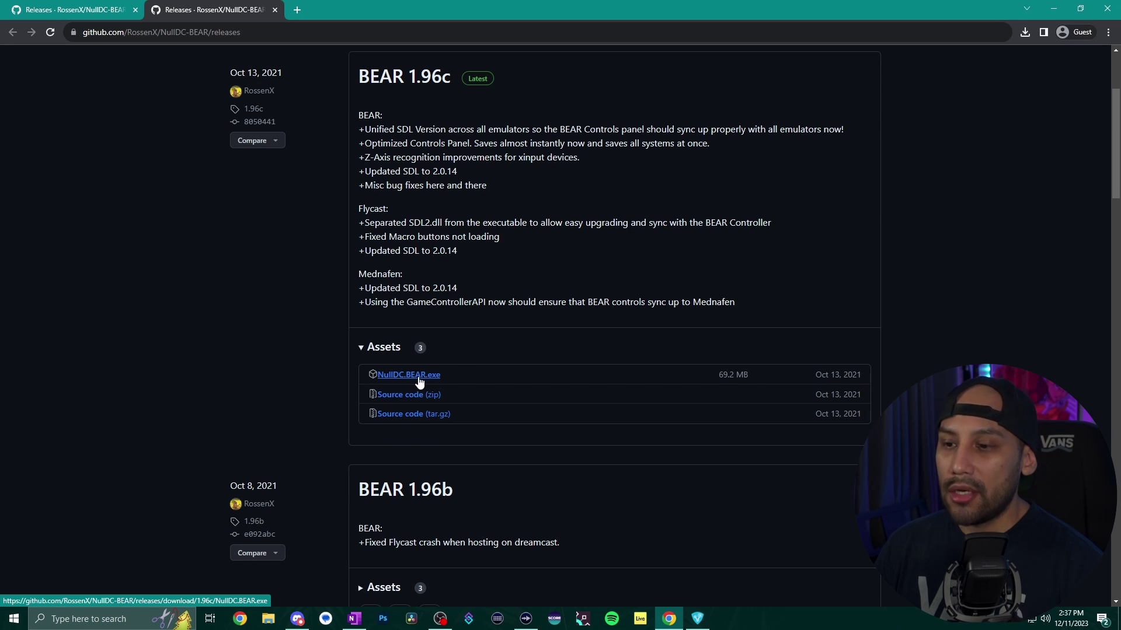
click(424, 381)
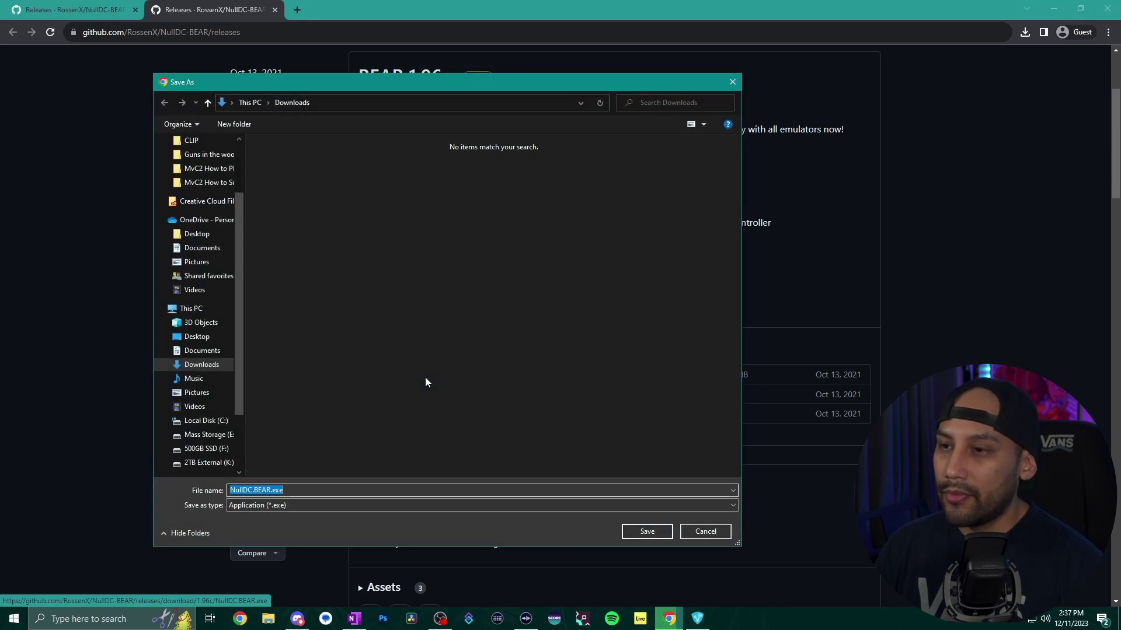
click(646, 531)
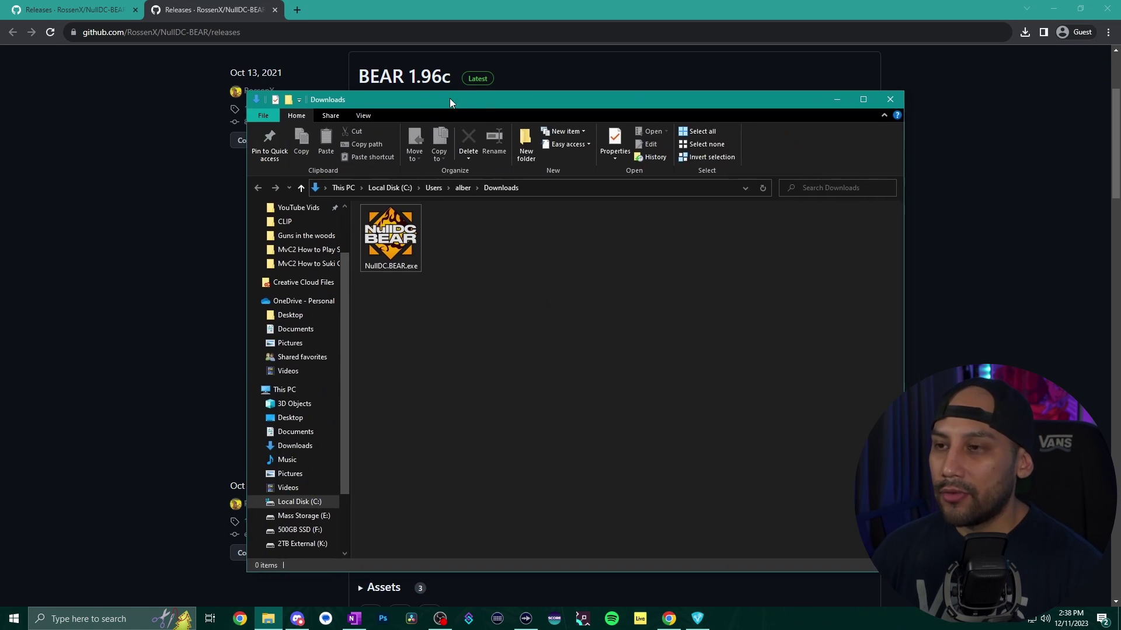
Create a new folder named "NullDC BEAR" on the desktop beside the Downloads window.
click(1055, 10)
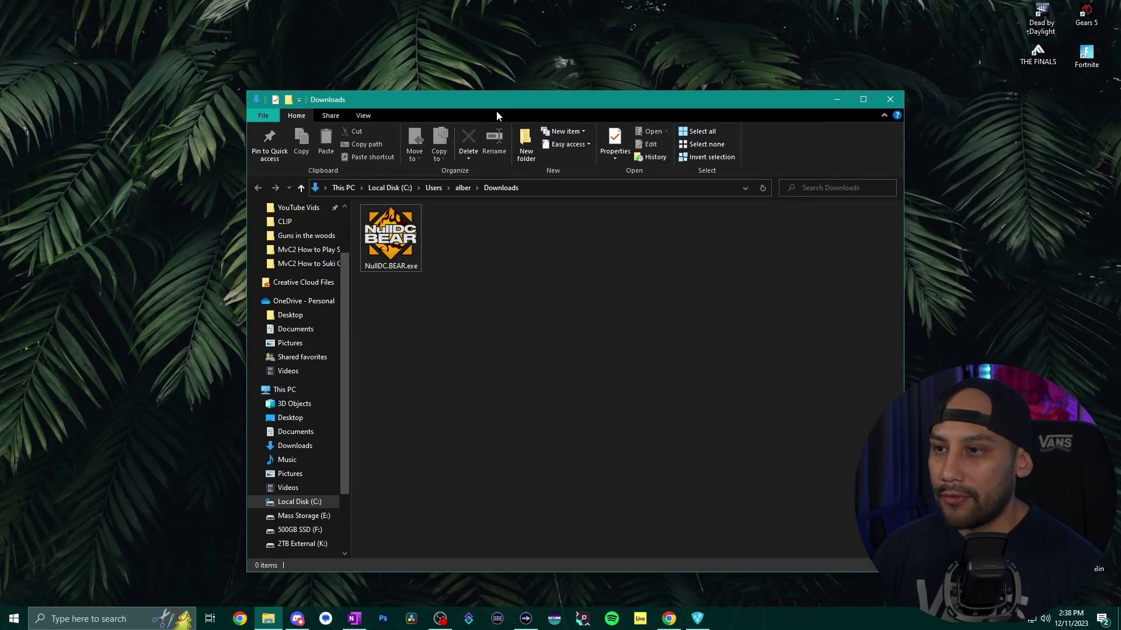
drag(496, 108, 542, 79)
right_click(188, 247)
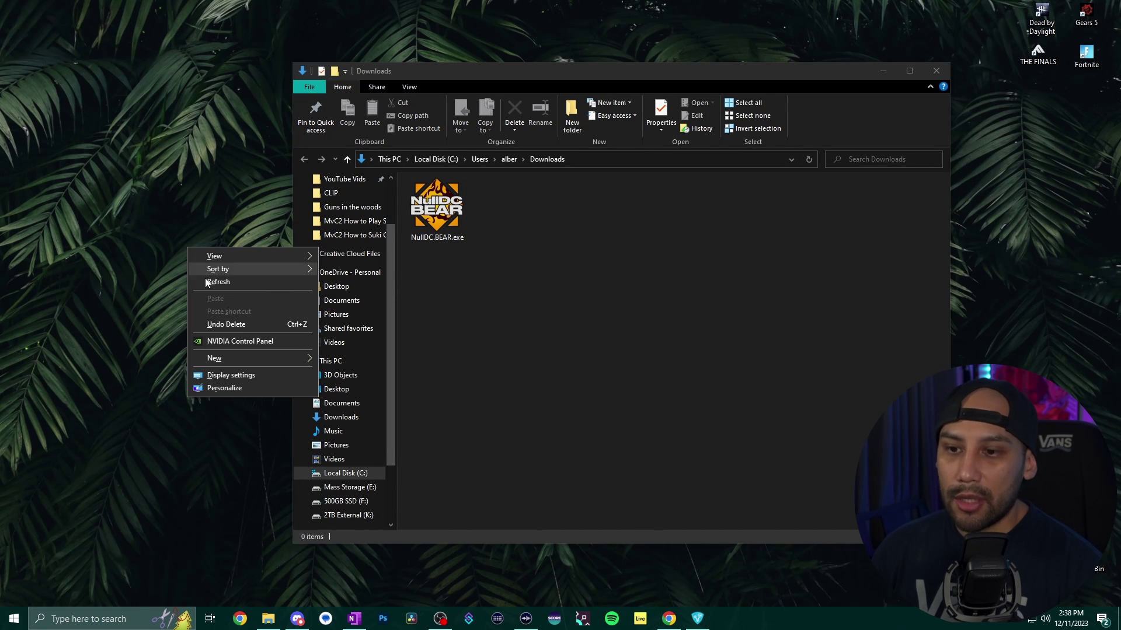
mouse_move(251, 358)
click(367, 363)
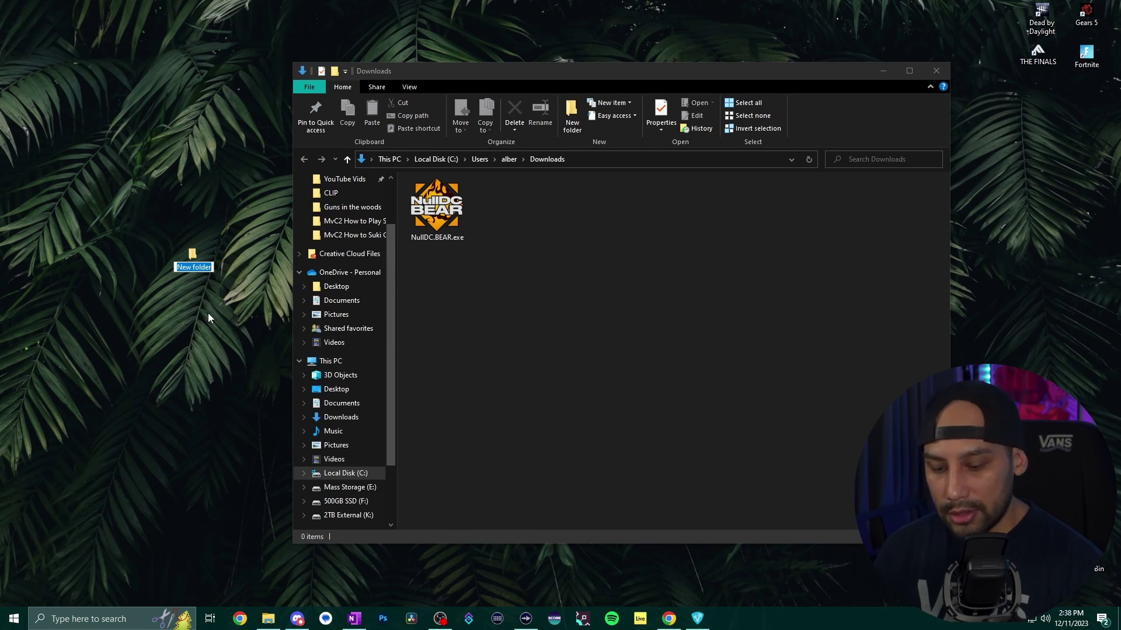
text(NullDC BEAR)
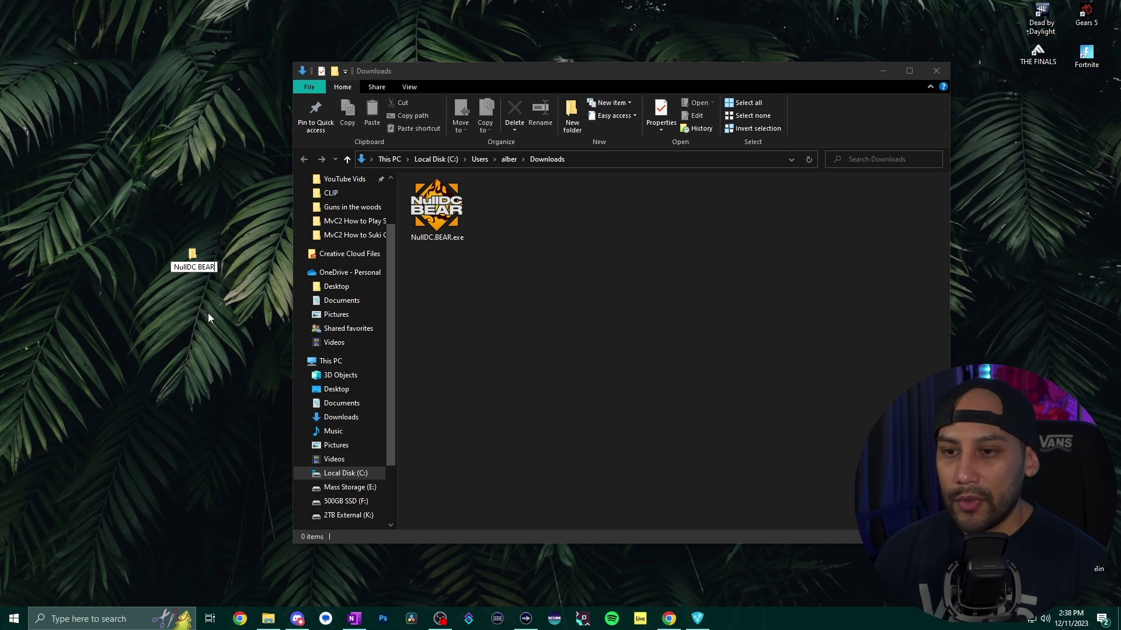
key(Return)
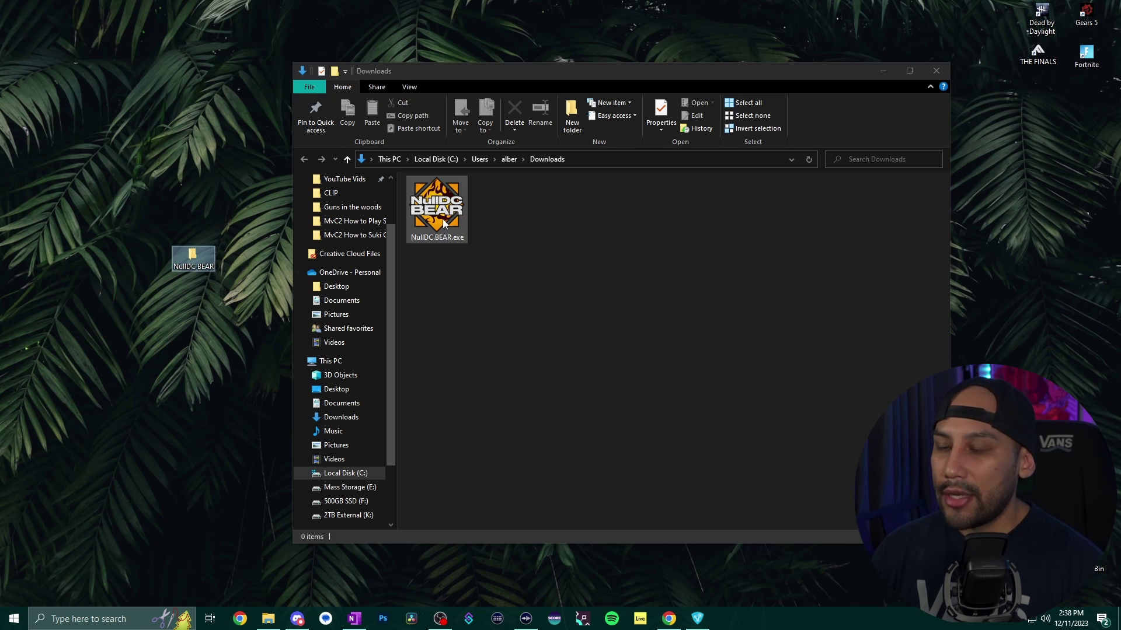
Move NullDC.BEAR.exe from Downloads into the NullDC BEAR desktop folder and open that folder.
drag(436, 207, 192, 264)
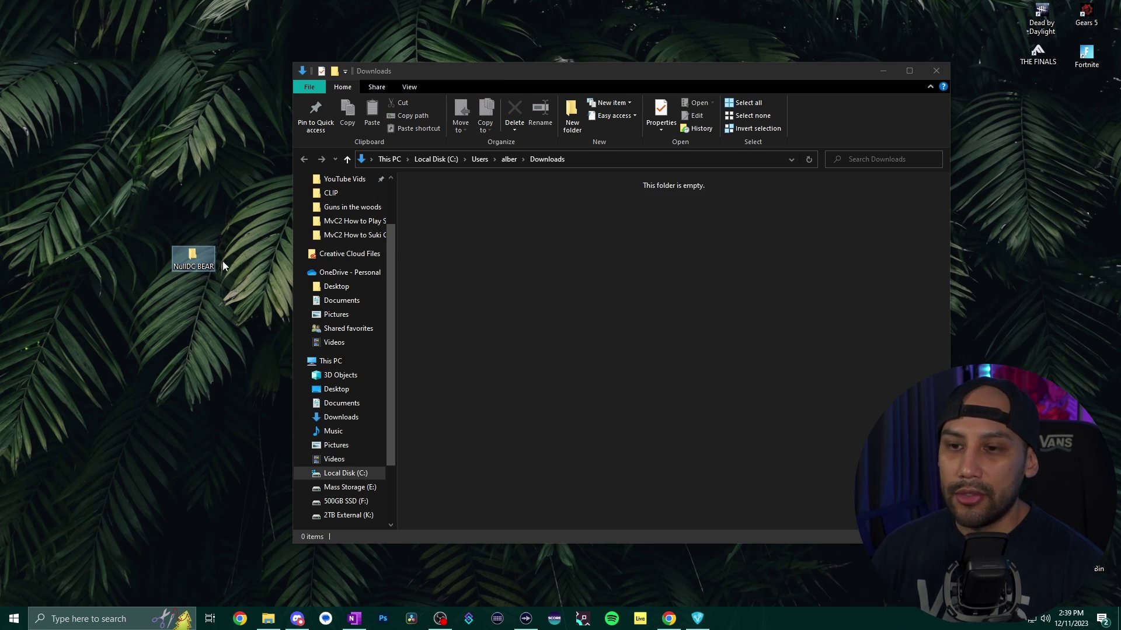
click(887, 75)
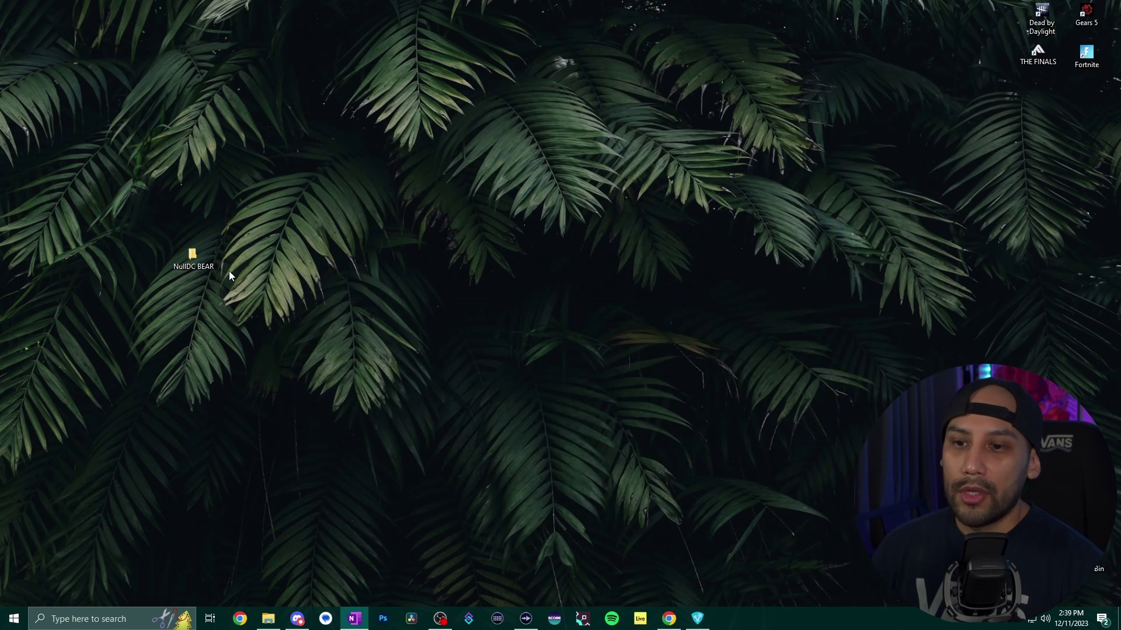
double_click(203, 262)
drag(486, 95, 425, 76)
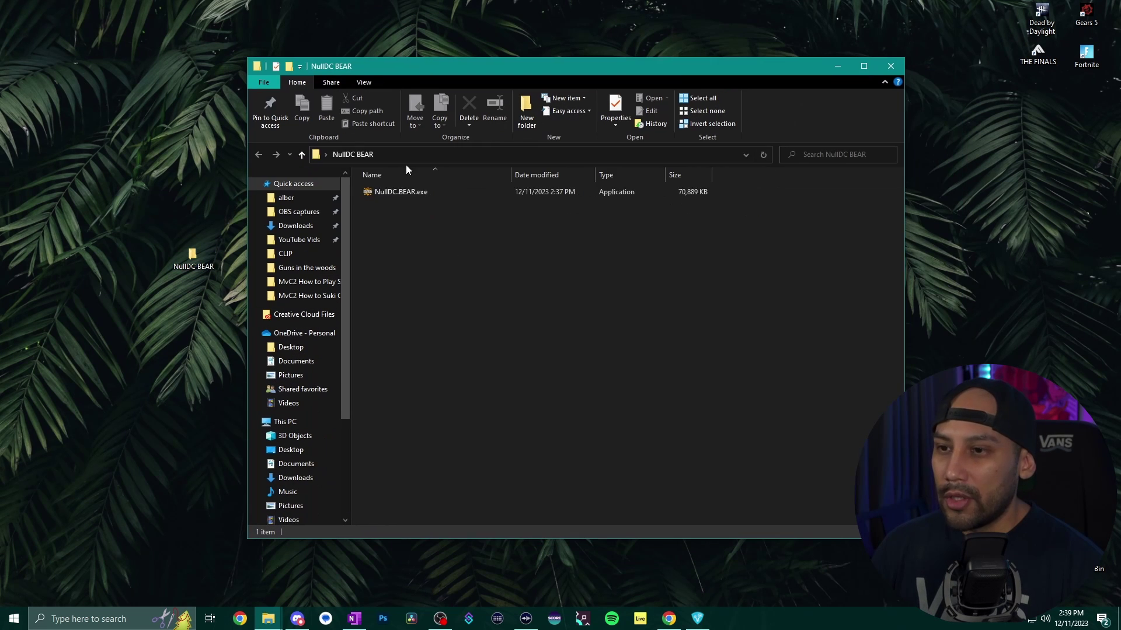
Run NullDC.BEAR.exe, install NullDC into its folder with the extraction accepted, and save the BEAR setup.
double_click(394, 197)
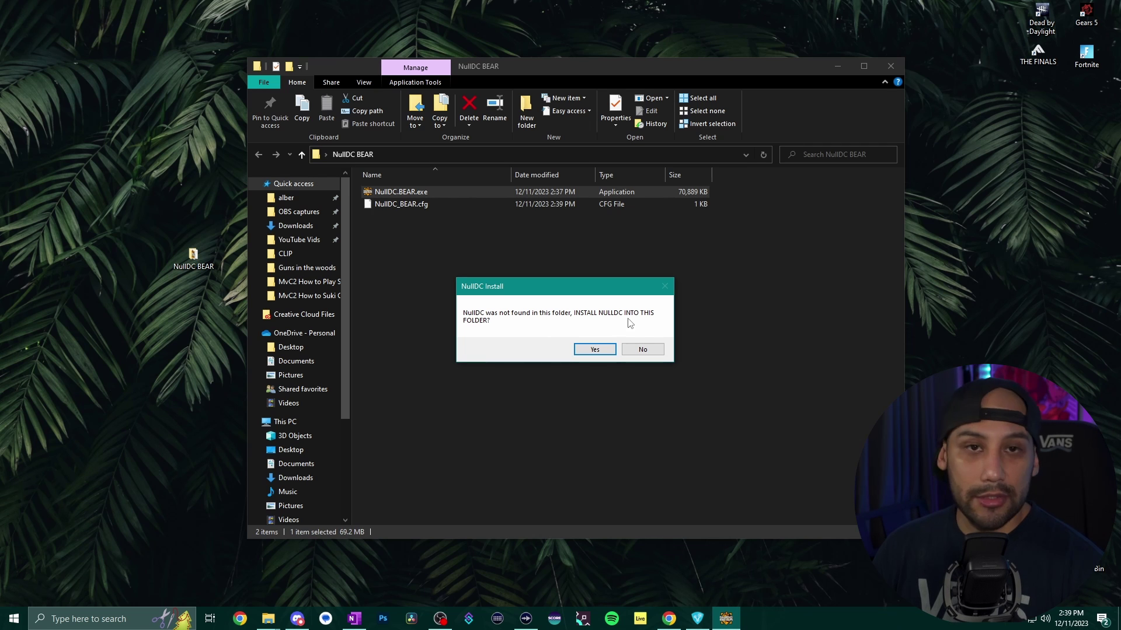
click(594, 349)
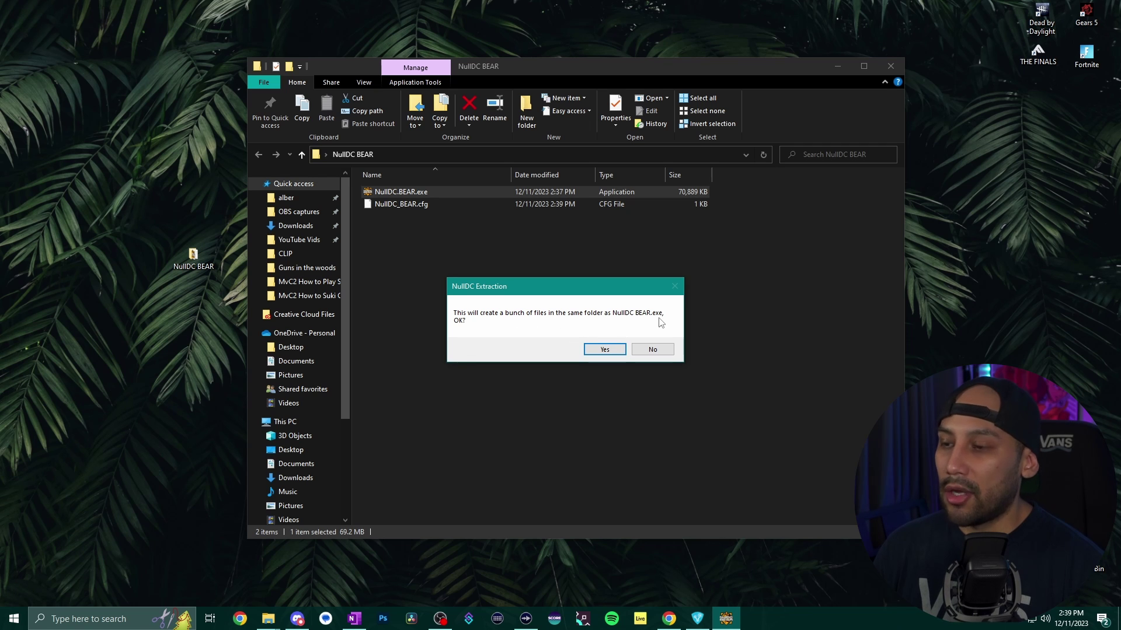
click(597, 349)
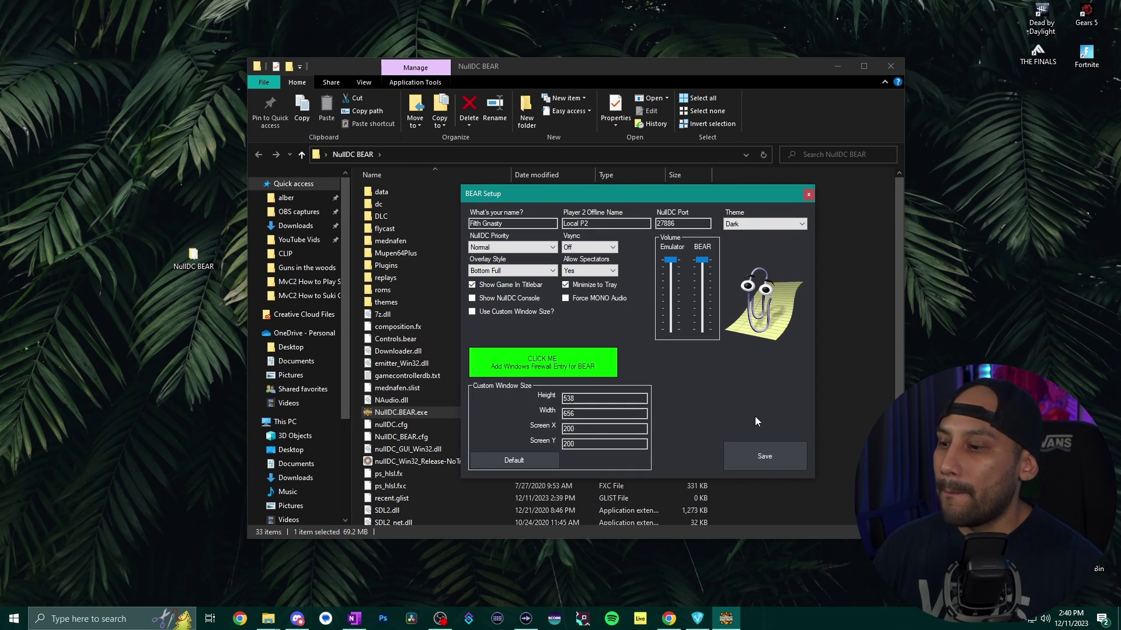
click(760, 457)
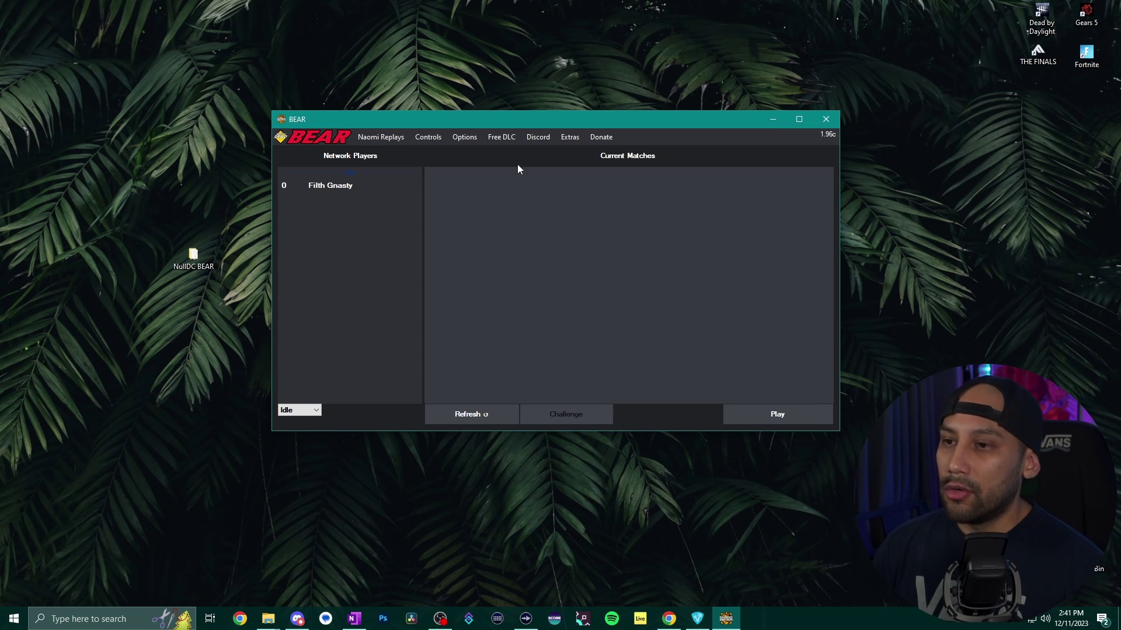
Open the free downloadable content and browse the Atomiswave, Dreamcast, Famicom Disk System, GBA and GBC game lists.
click(500, 139)
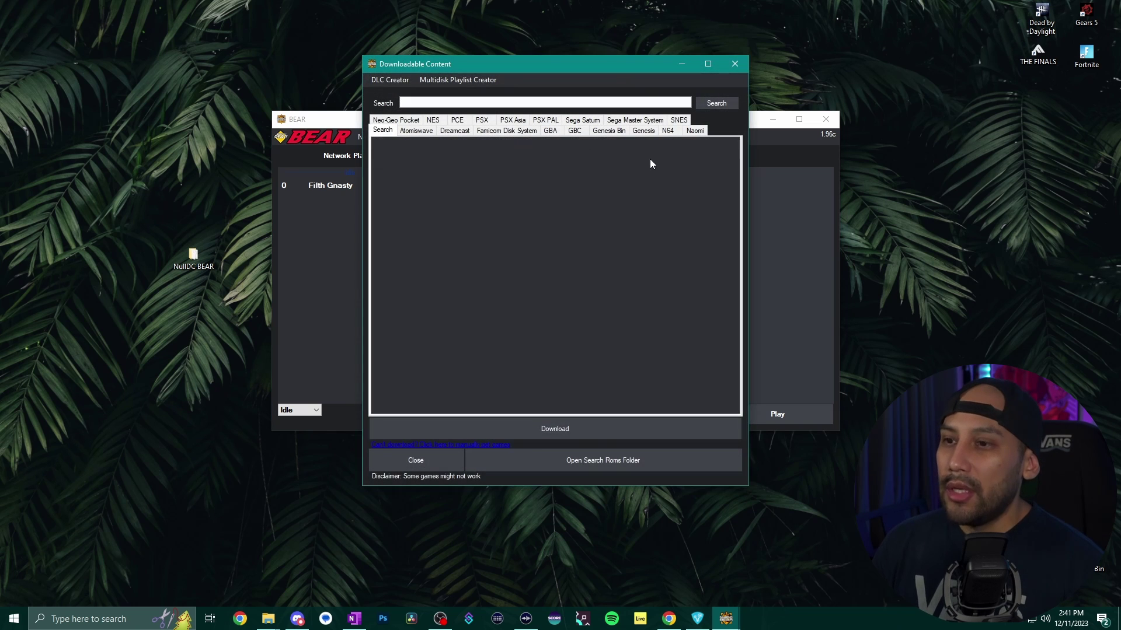
click(420, 133)
click(461, 131)
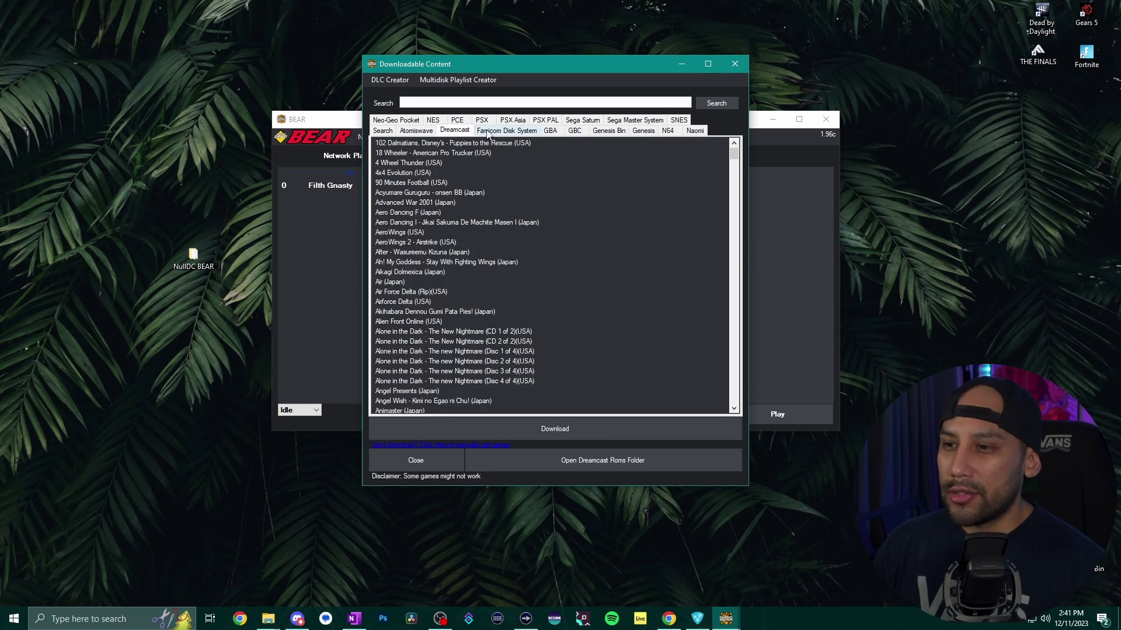
click(499, 131)
click(549, 132)
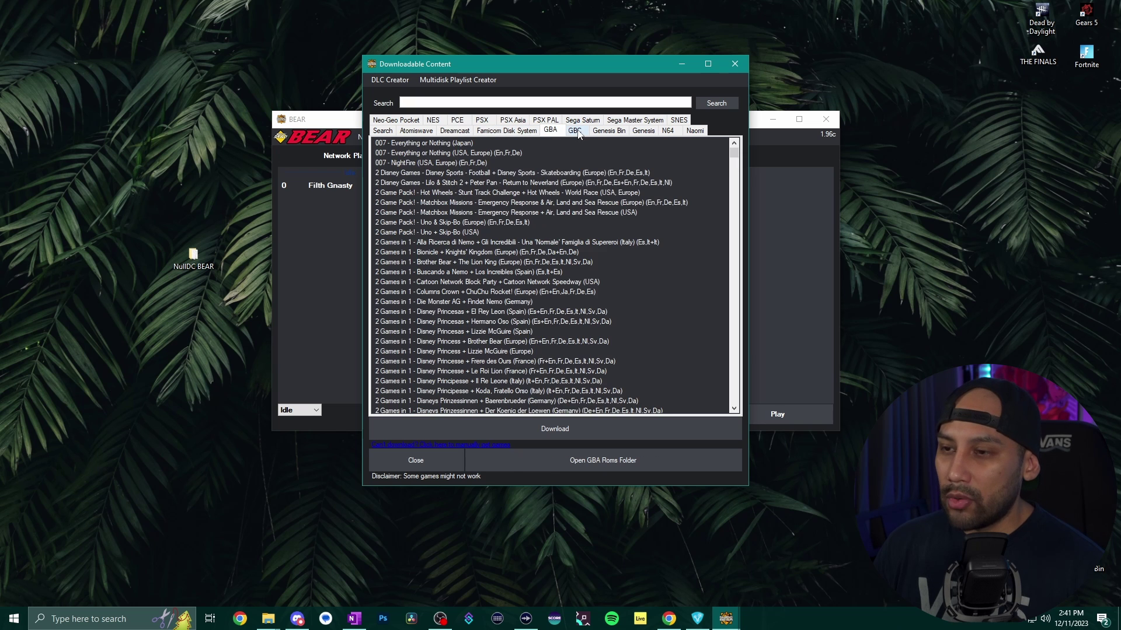
click(574, 130)
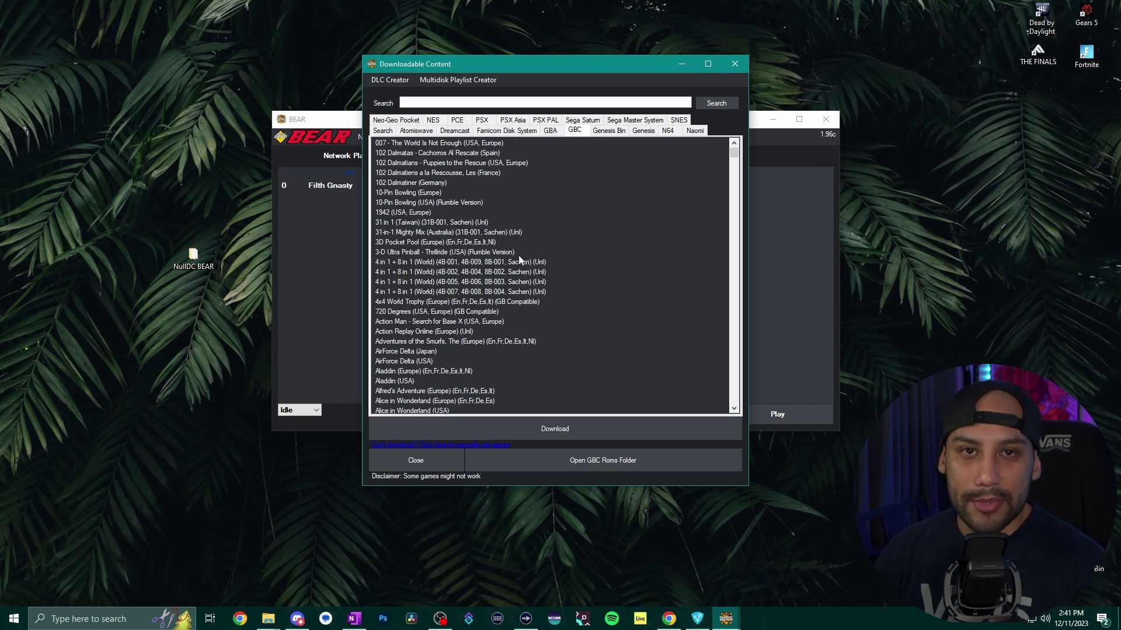
Search the downloadable games for "marvel vs capcom" and download the Dreamcast version Marvel vs. Capcom 2(Fixed) - The New Age of Heroes (USA).
click(486, 103)
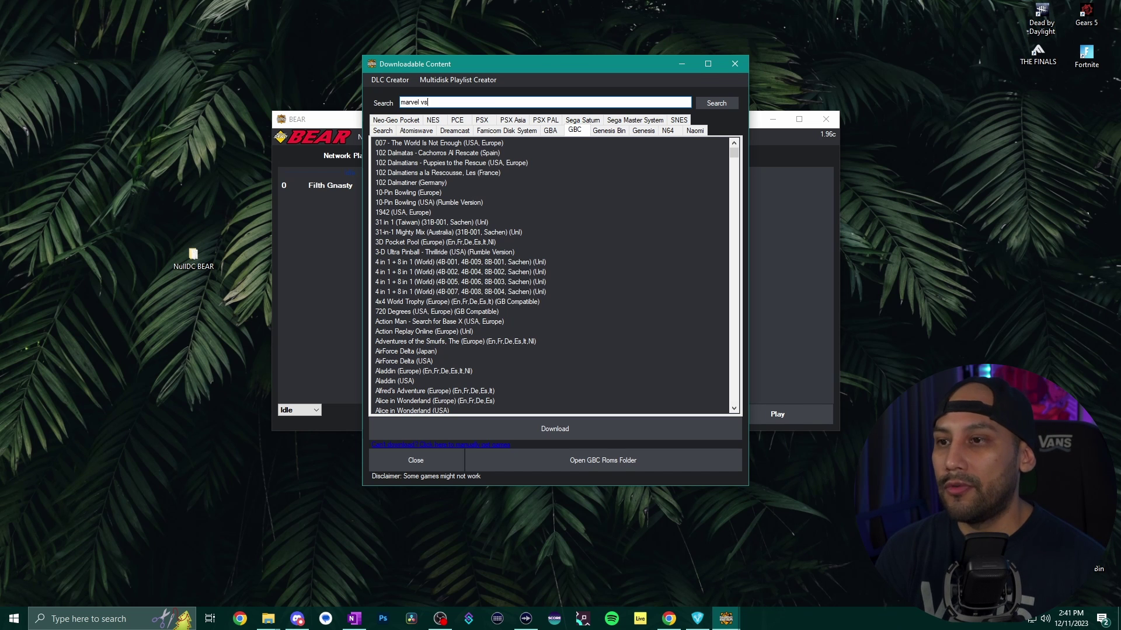
key(Return)
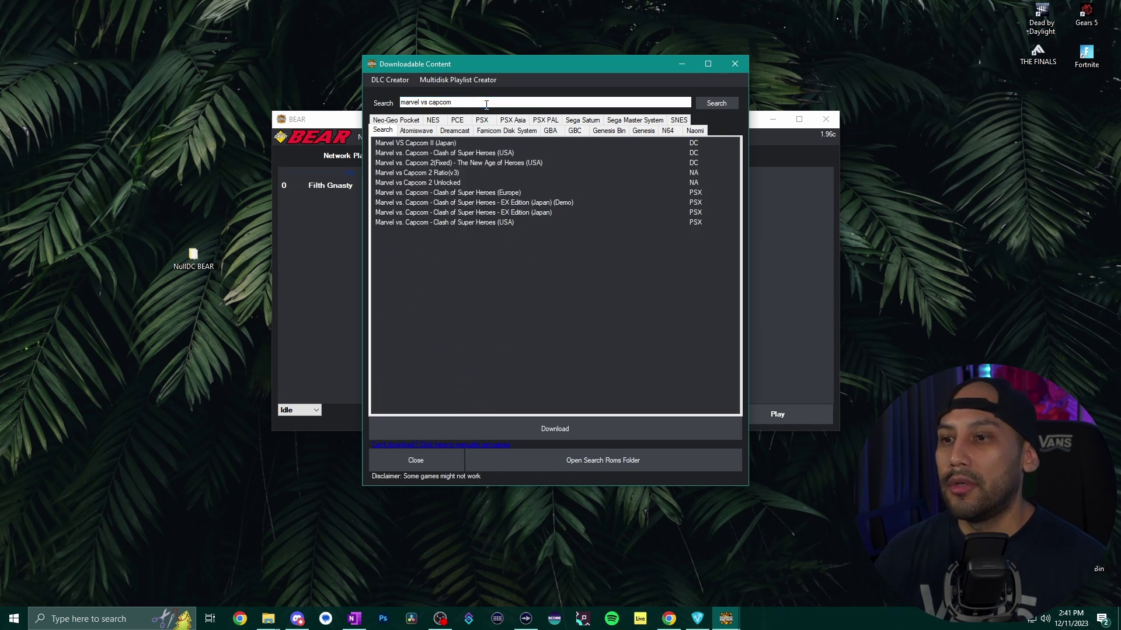
click(476, 164)
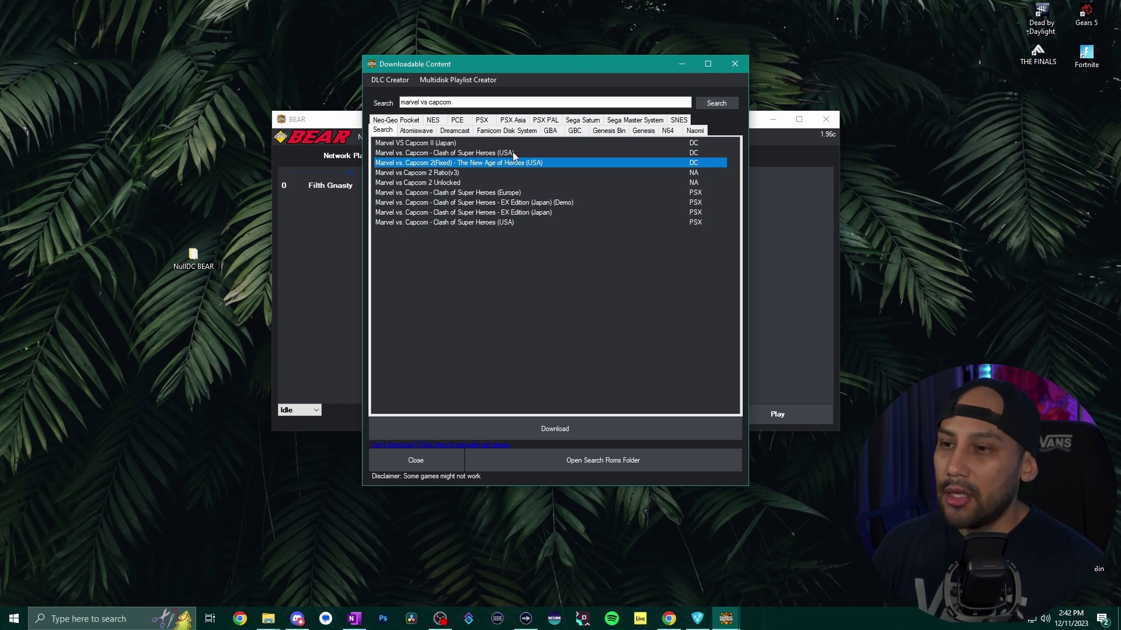
click(556, 427)
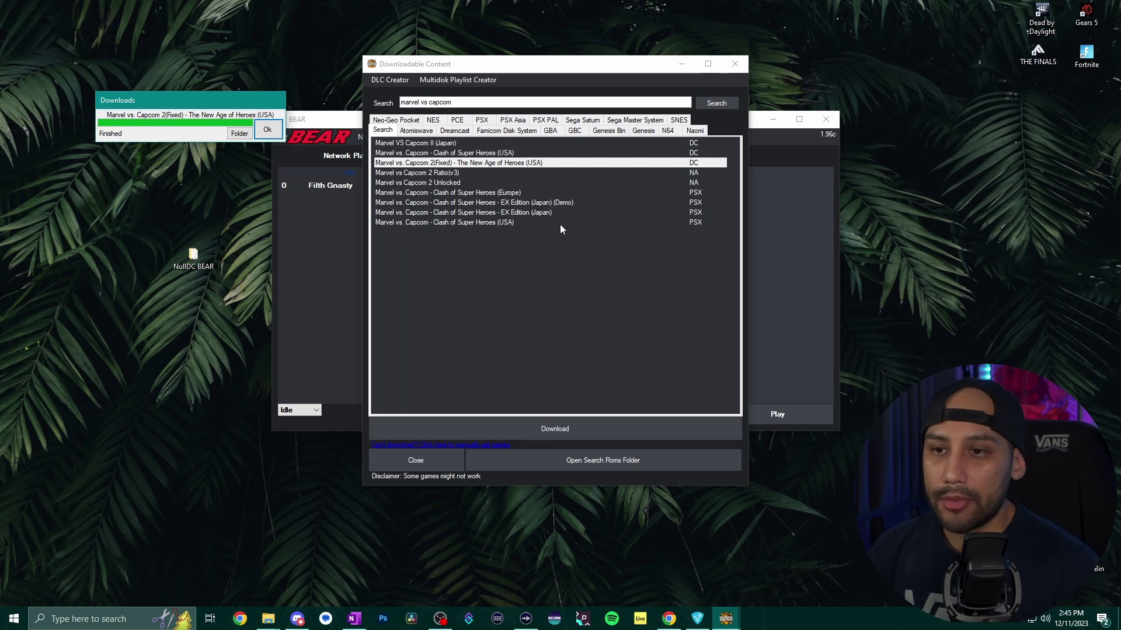
key(Return)
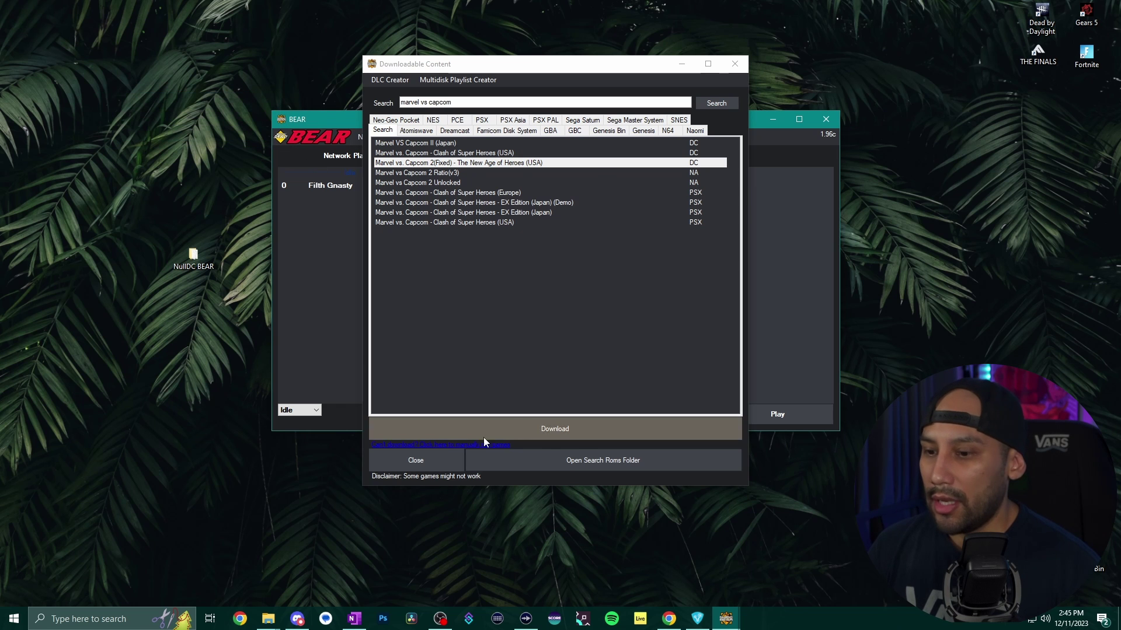
click(418, 461)
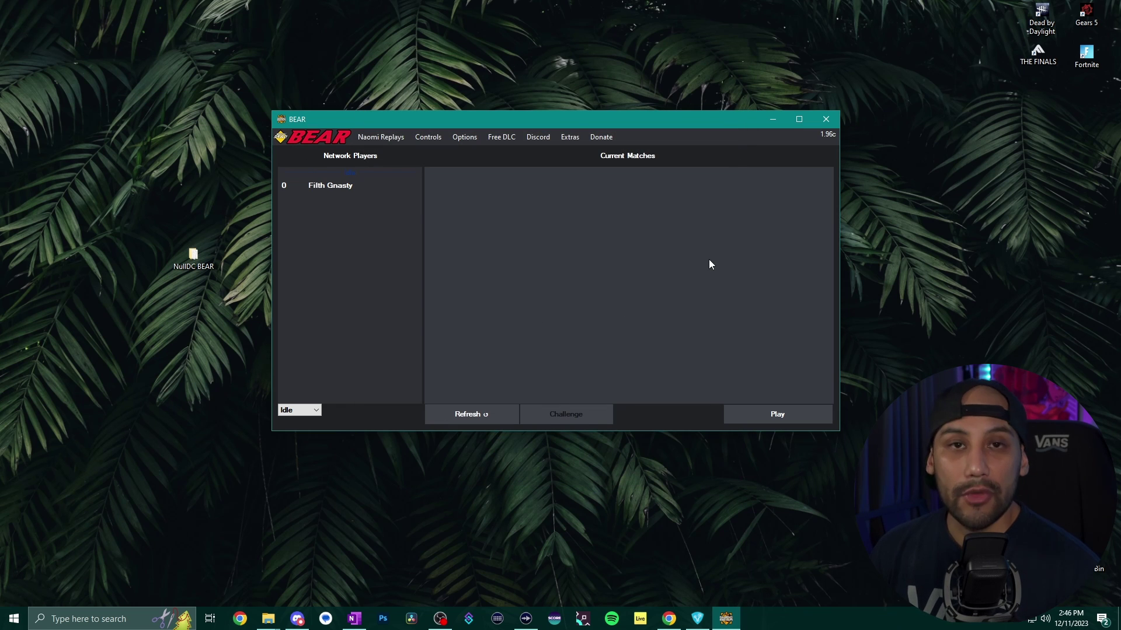
Launch Marvel vs. Capcom 2(Fixed) from the Dreamcast games using the NullDC emulator, and close the game window once it boots.
click(743, 415)
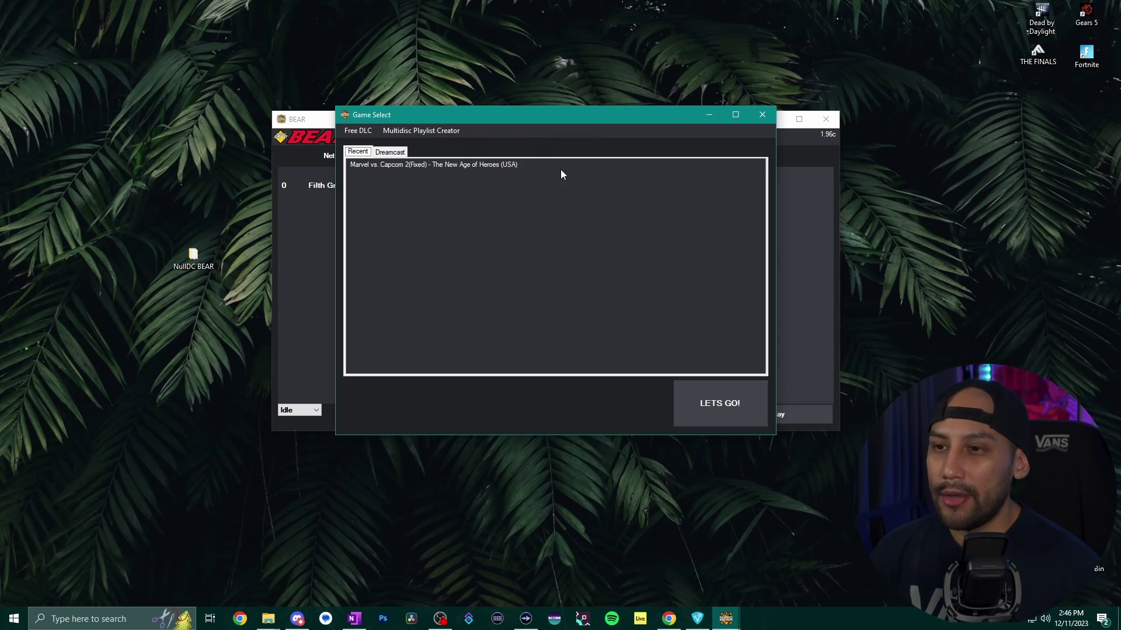
click(397, 153)
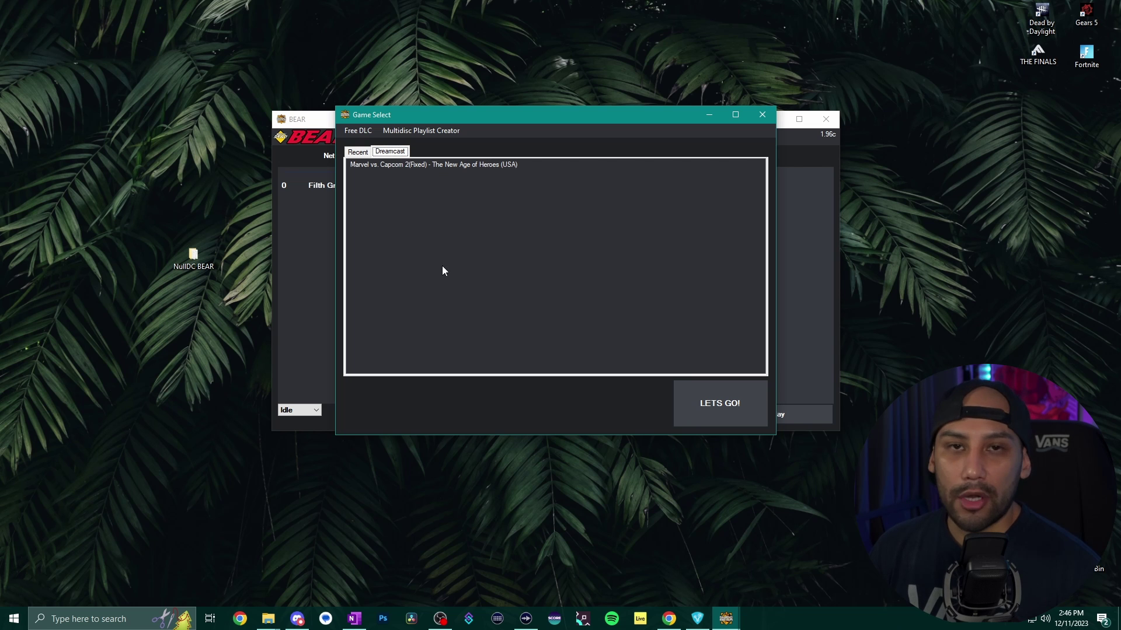
click(449, 165)
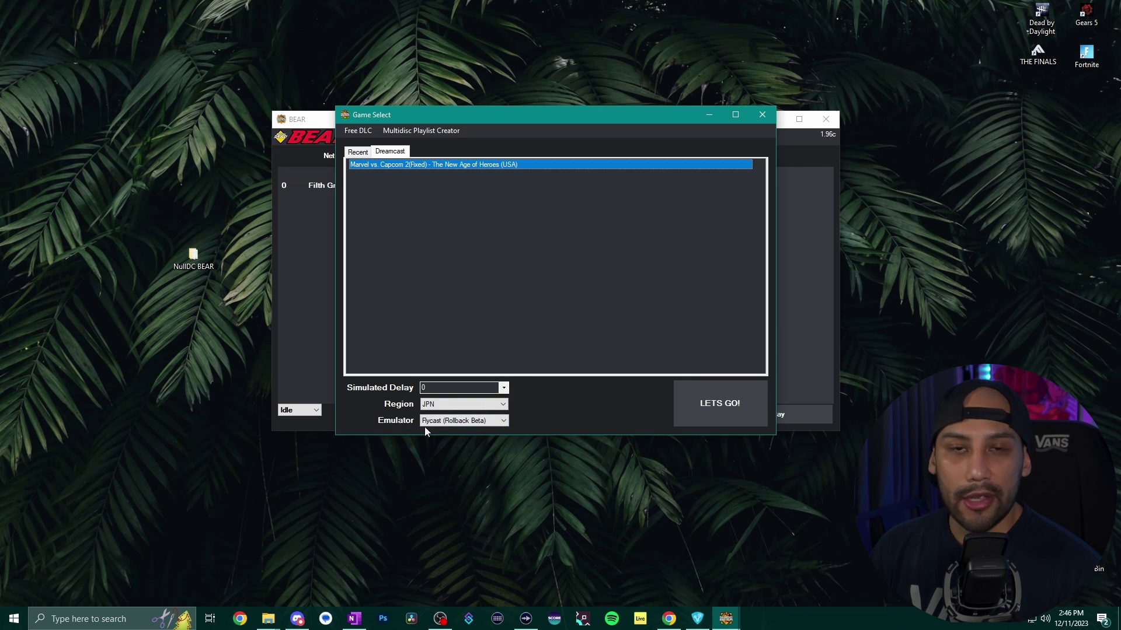
click(450, 422)
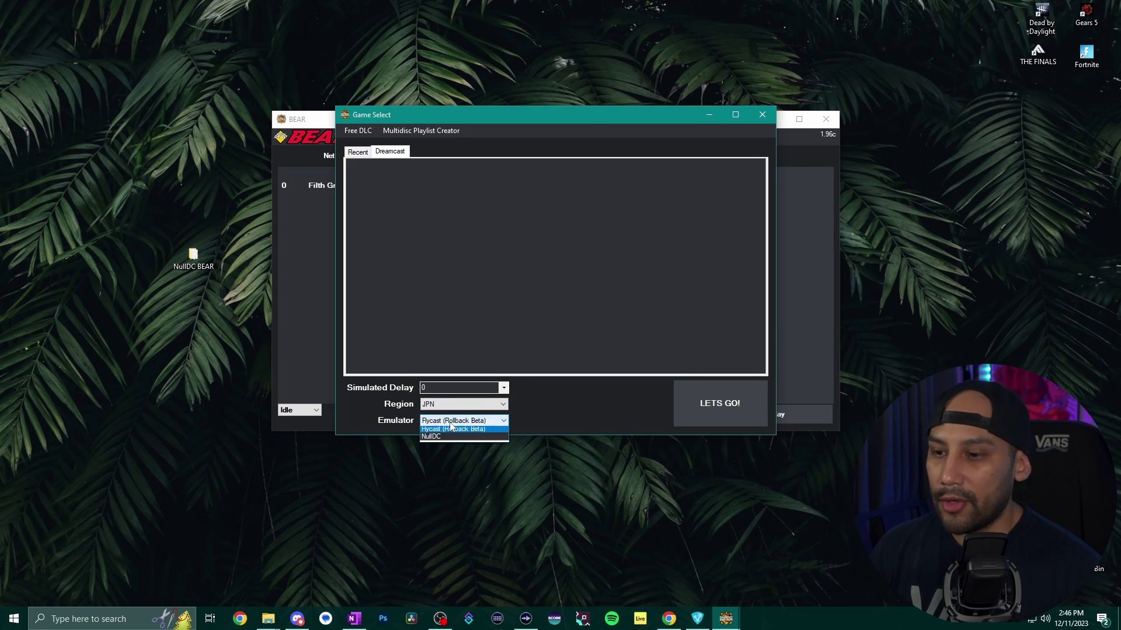
click(444, 438)
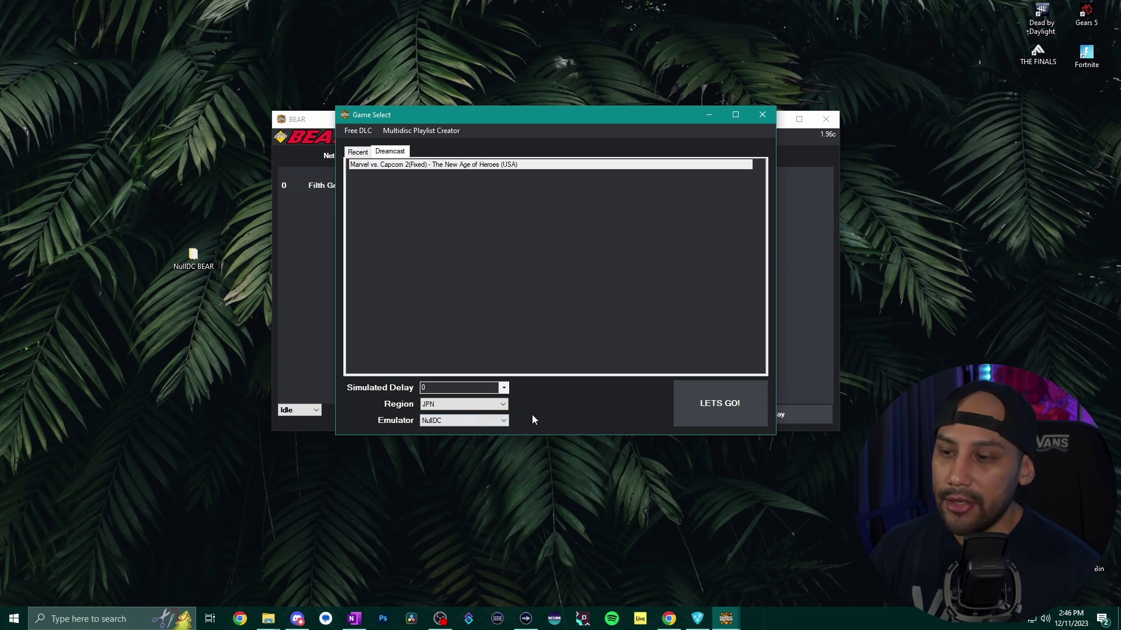
click(707, 403)
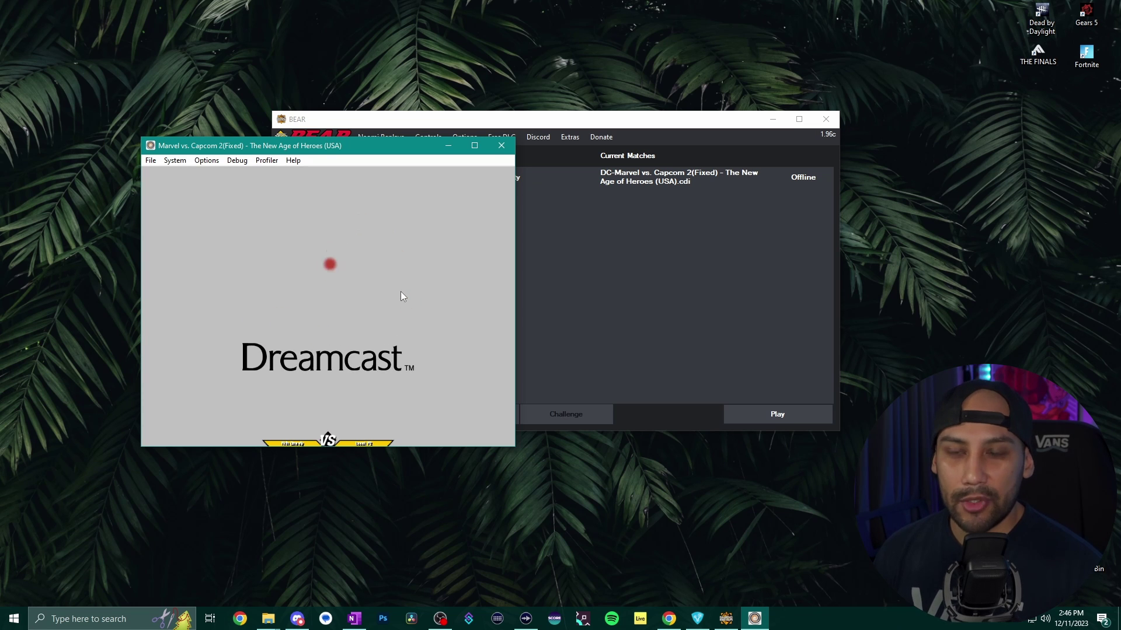
click(500, 146)
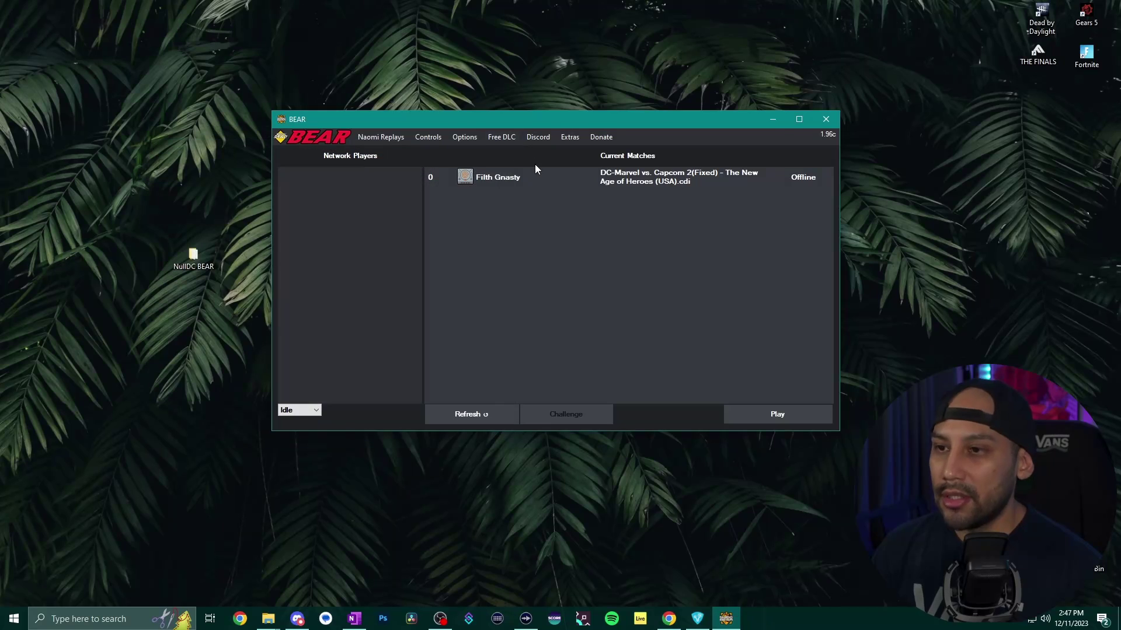
Set player 1's controls to the Qanba Obsidian Arcade controller with Arcade Stick as the Dreamcast peripheral, and save.
click(424, 137)
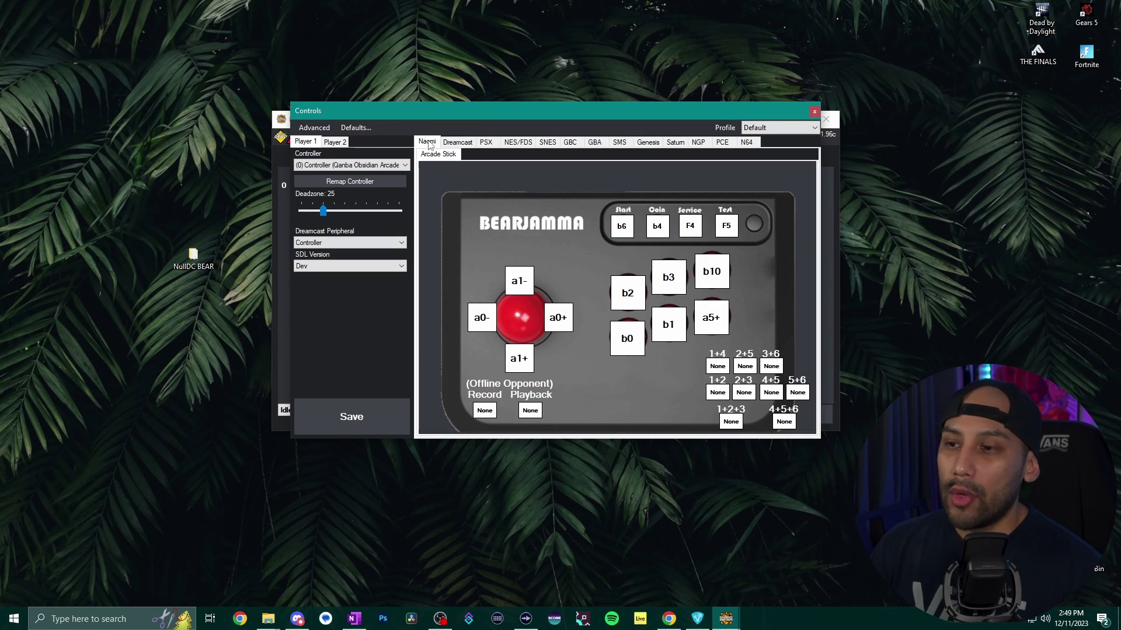
click(457, 143)
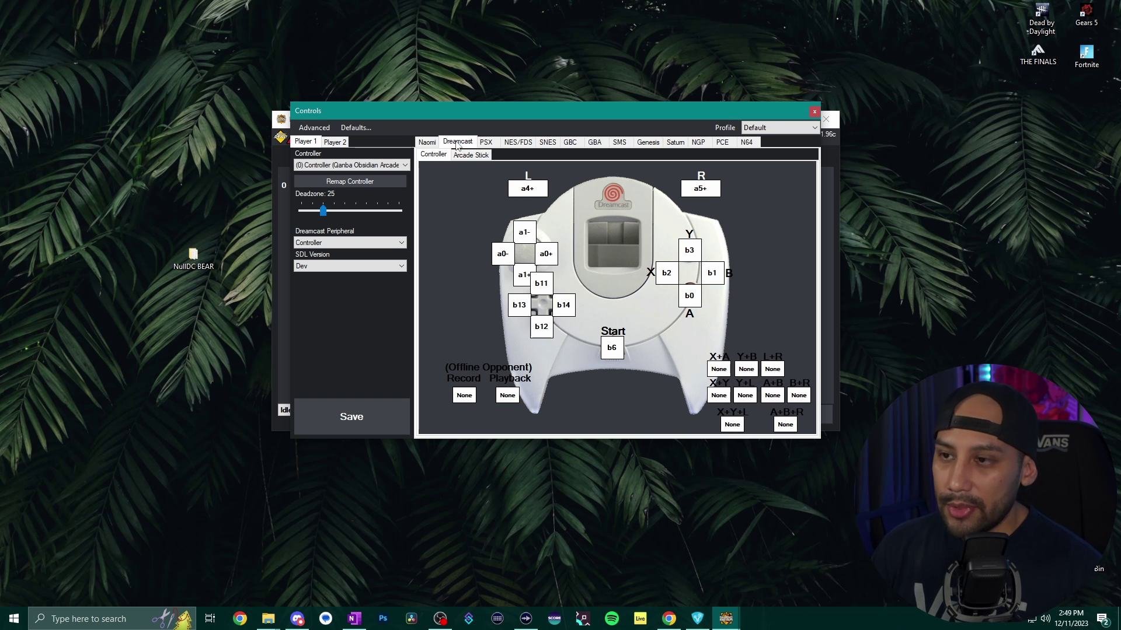
click(344, 168)
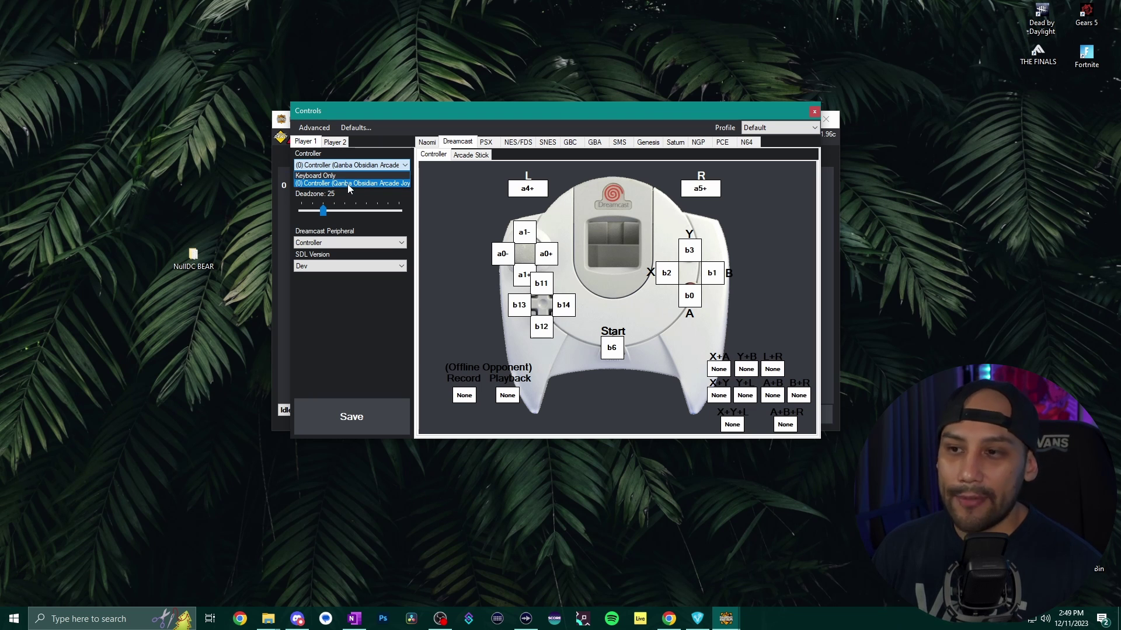
click(348, 184)
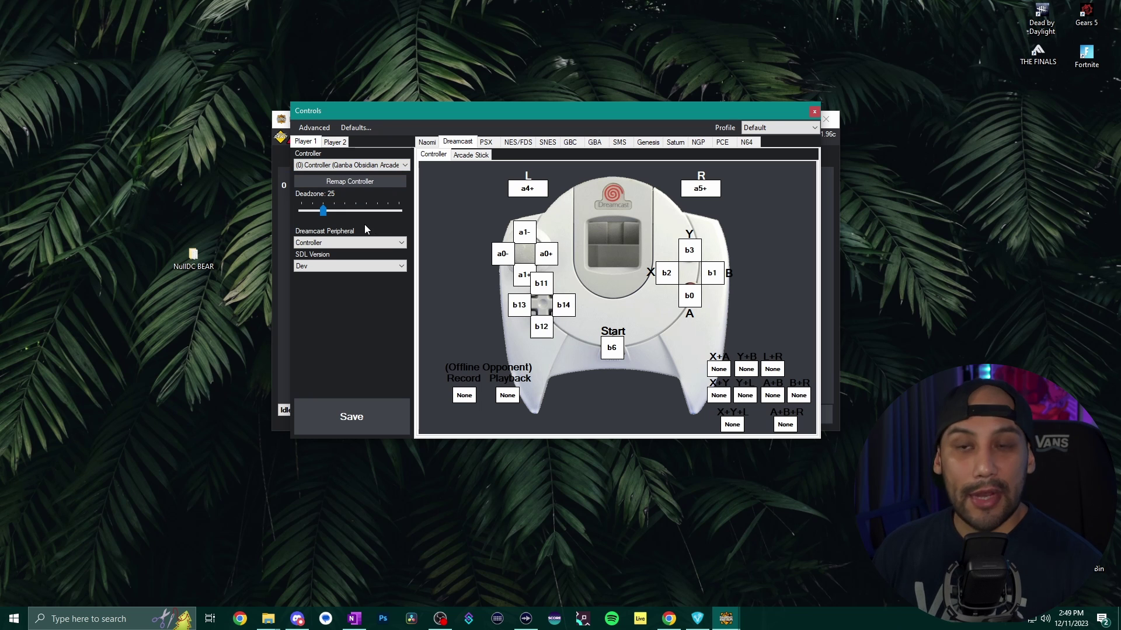
click(341, 244)
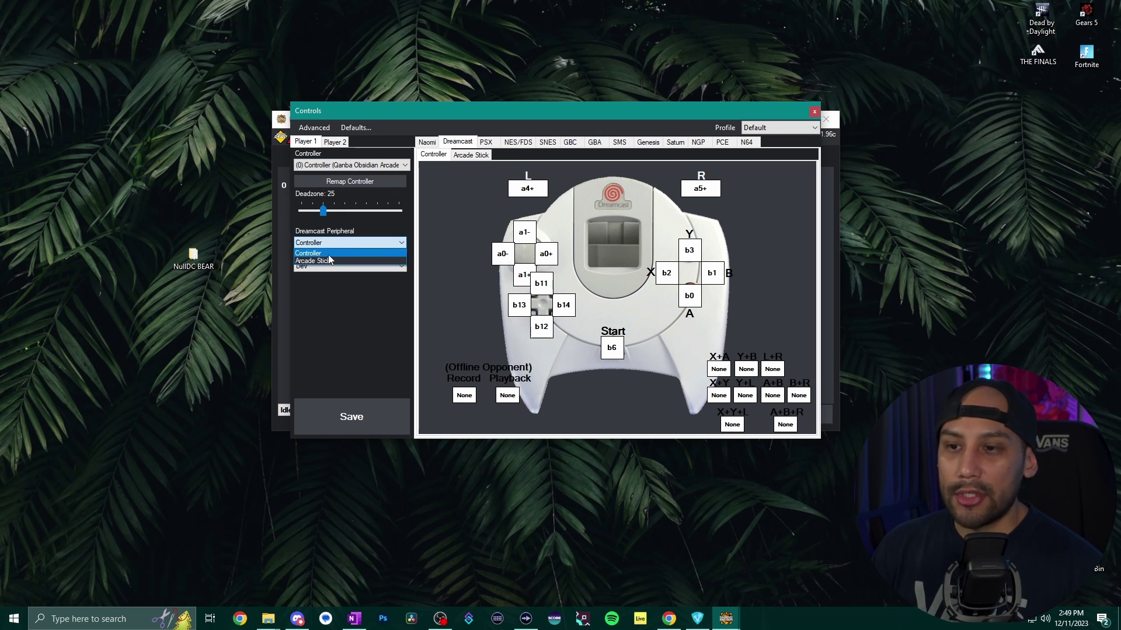
click(326, 263)
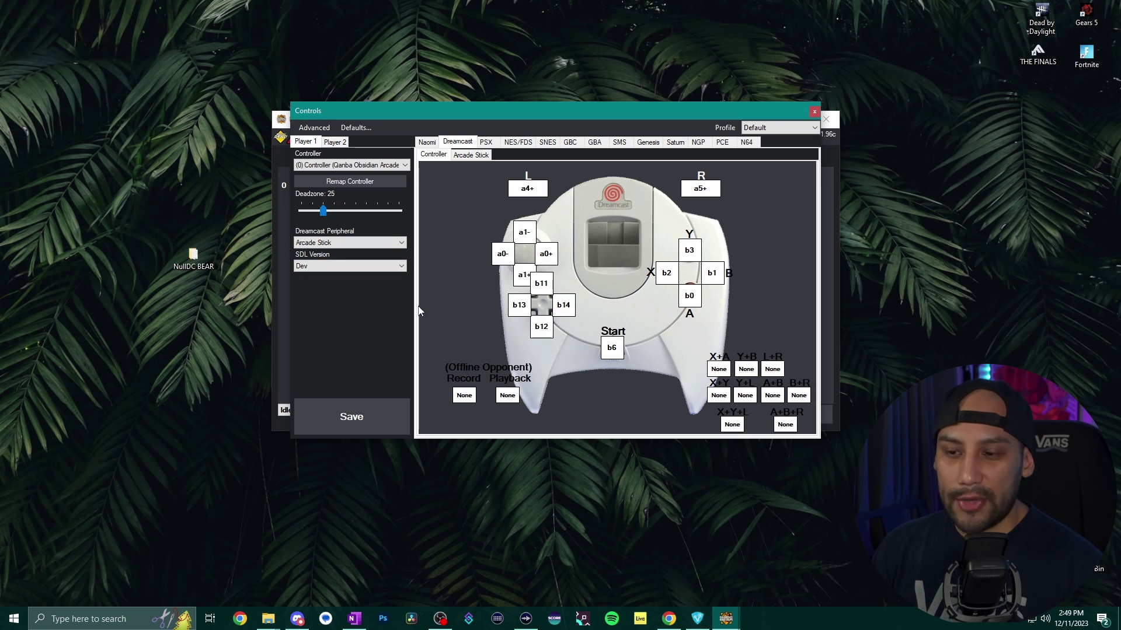
click(342, 416)
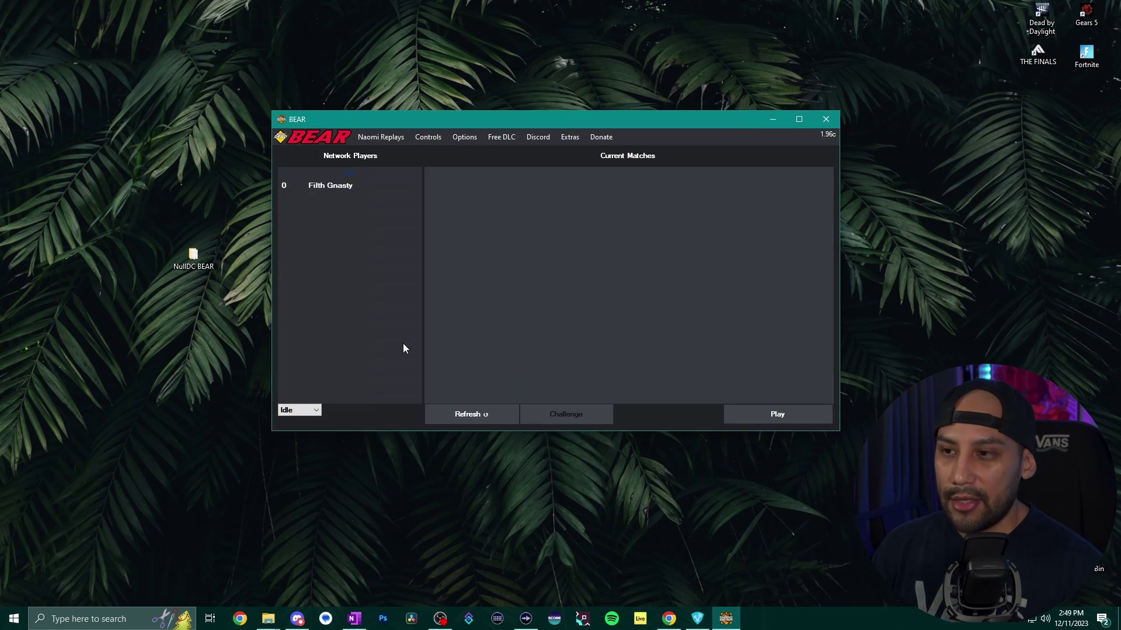
Reopen the Dreamcast controls and remap the arcade stick with the SDL Mapping Tool, skipping inputs it lacks such as Left Stick (L3).
click(432, 140)
click(457, 142)
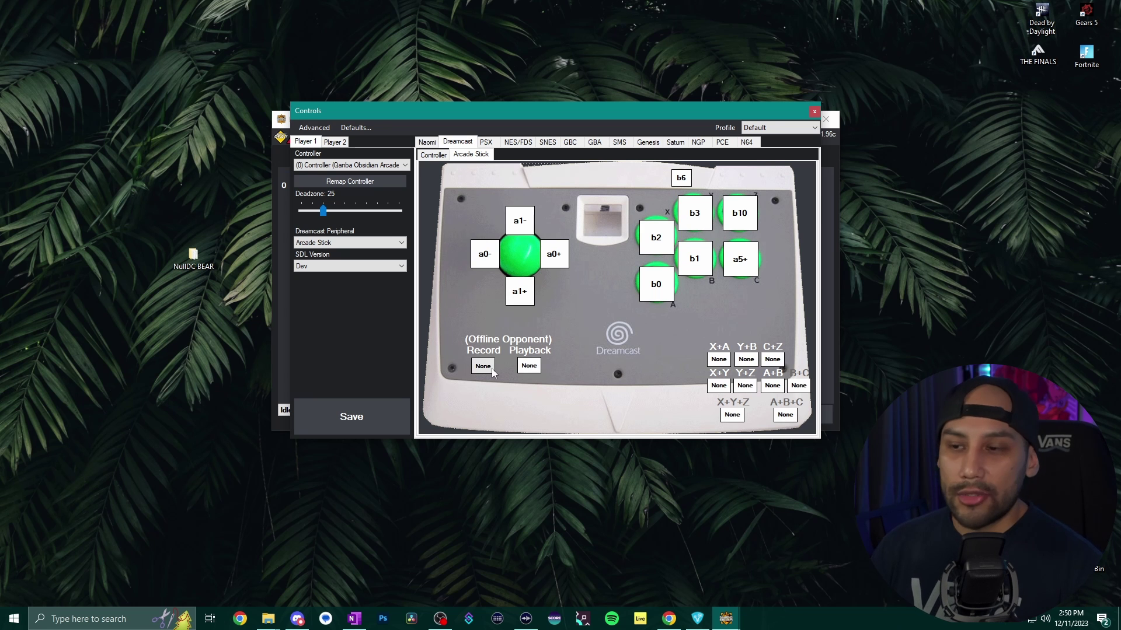
click(337, 182)
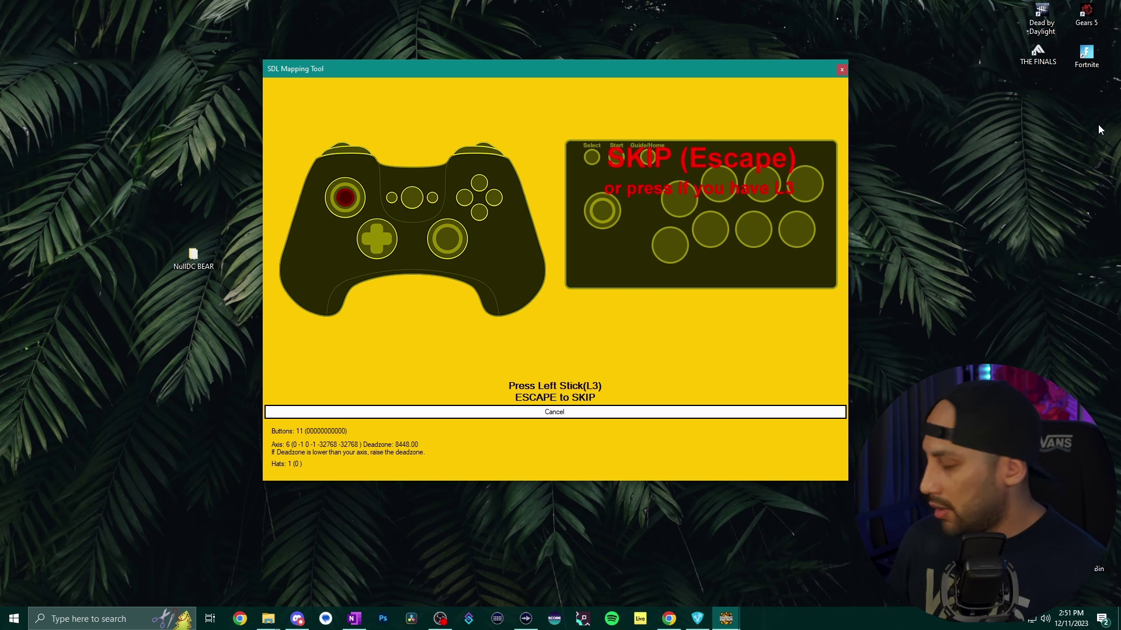
key(Escape)
key(Escape)
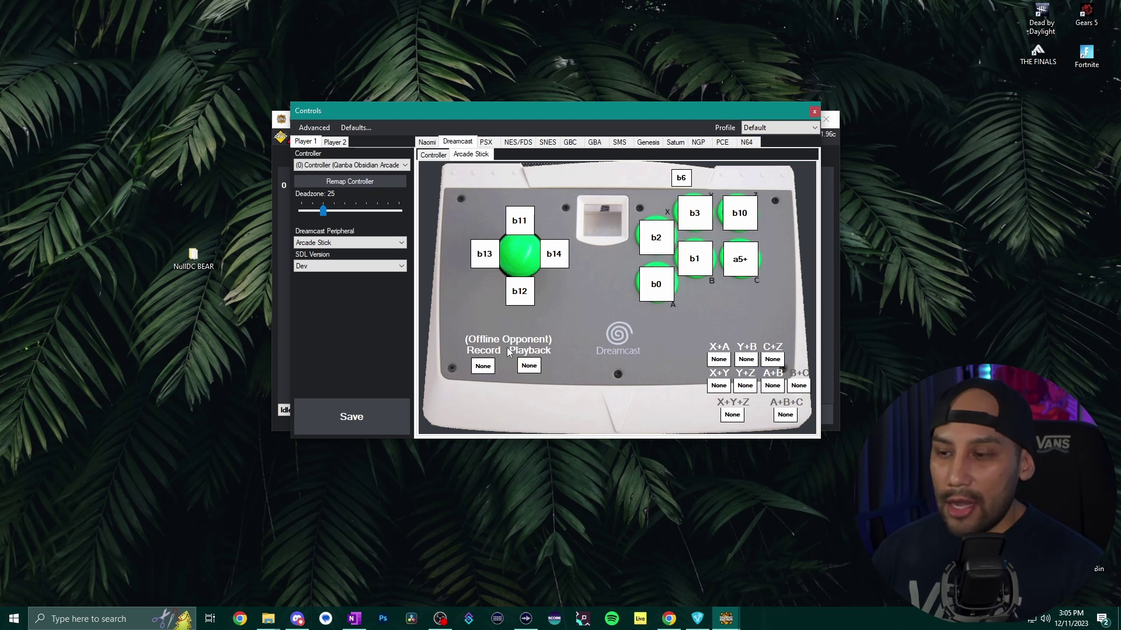
Assign stick buttons to the offline opponent's Record (b9) and Playback functions on the Dreamcast arcade stick layout, and save the controls.
click(483, 366)
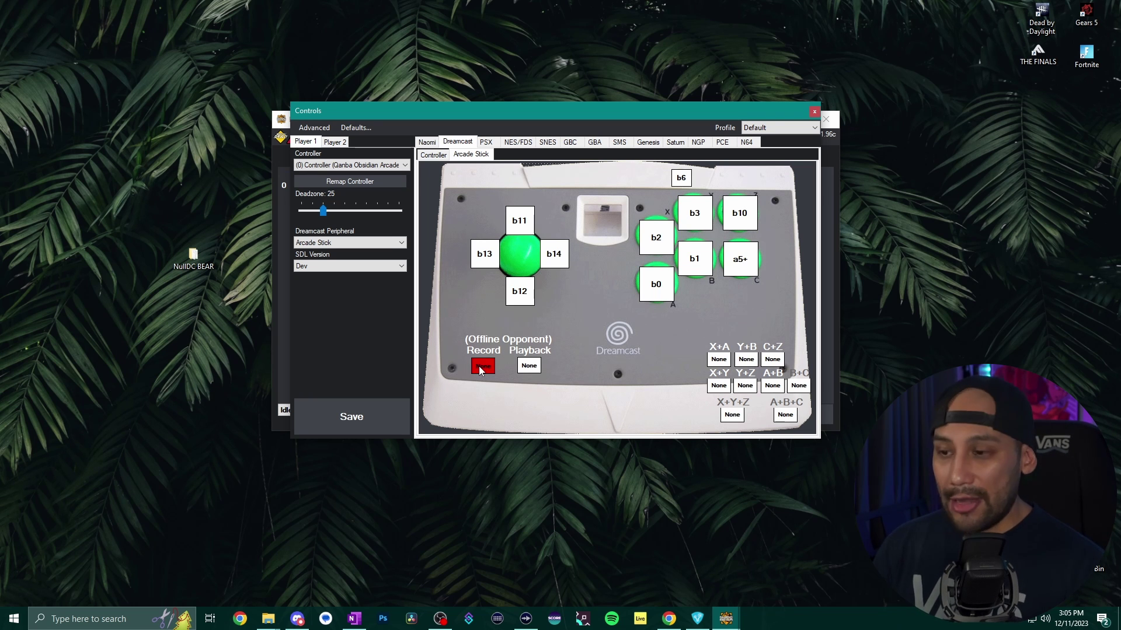
click(529, 366)
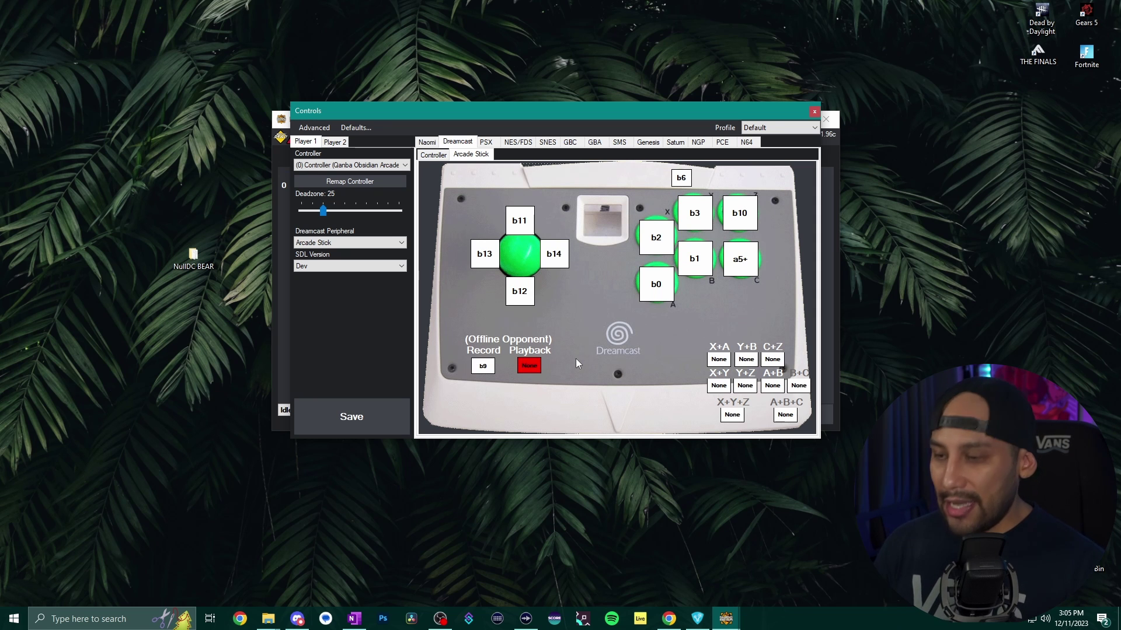
click(350, 416)
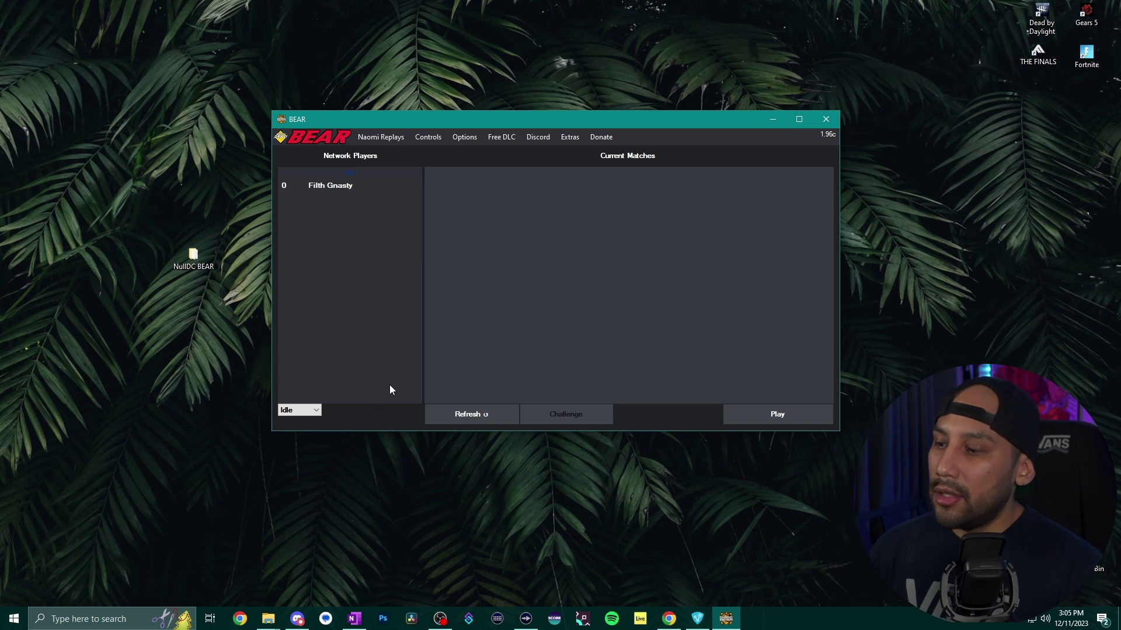
Launch Marvel vs. Capcom 2(Fixed) from the recent games with the NullDC emulator and maximize the game window.
click(755, 415)
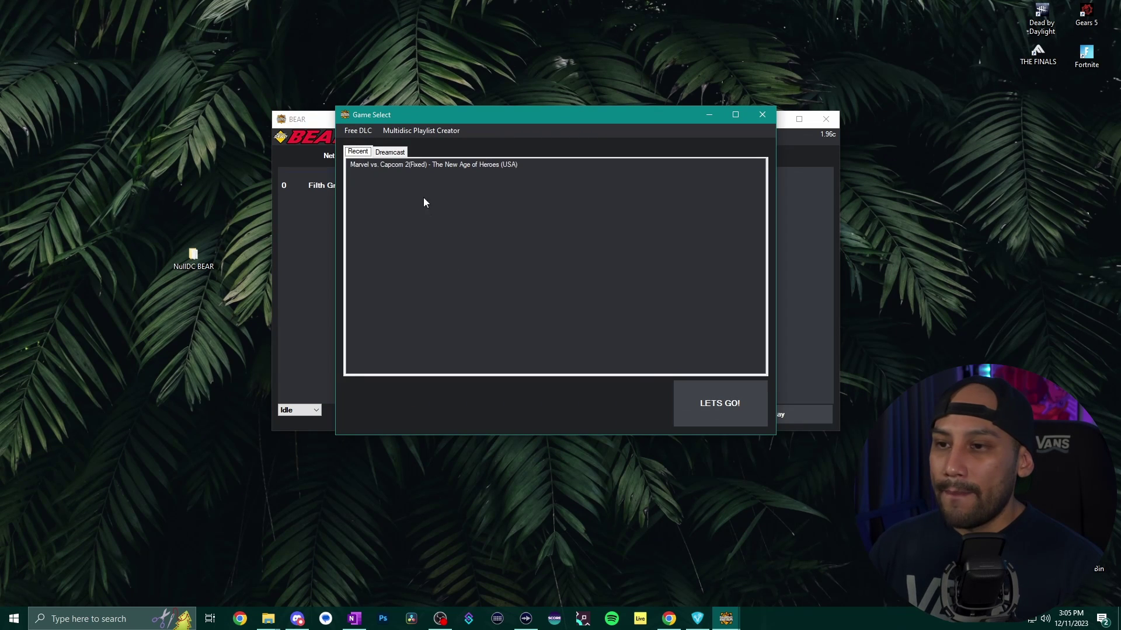
click(392, 167)
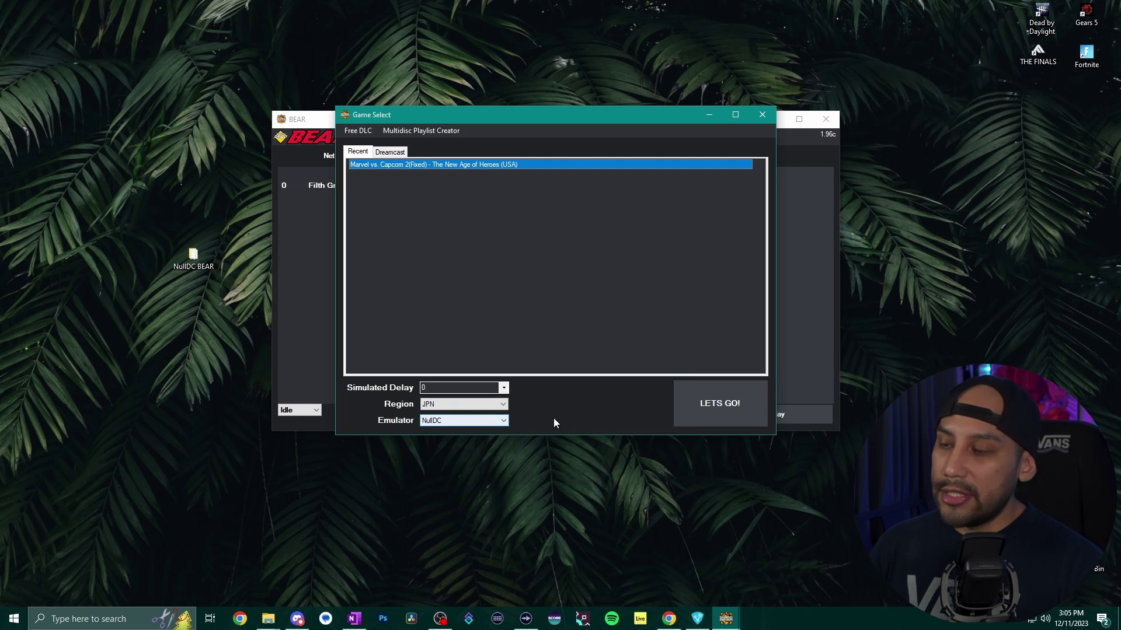
click(718, 405)
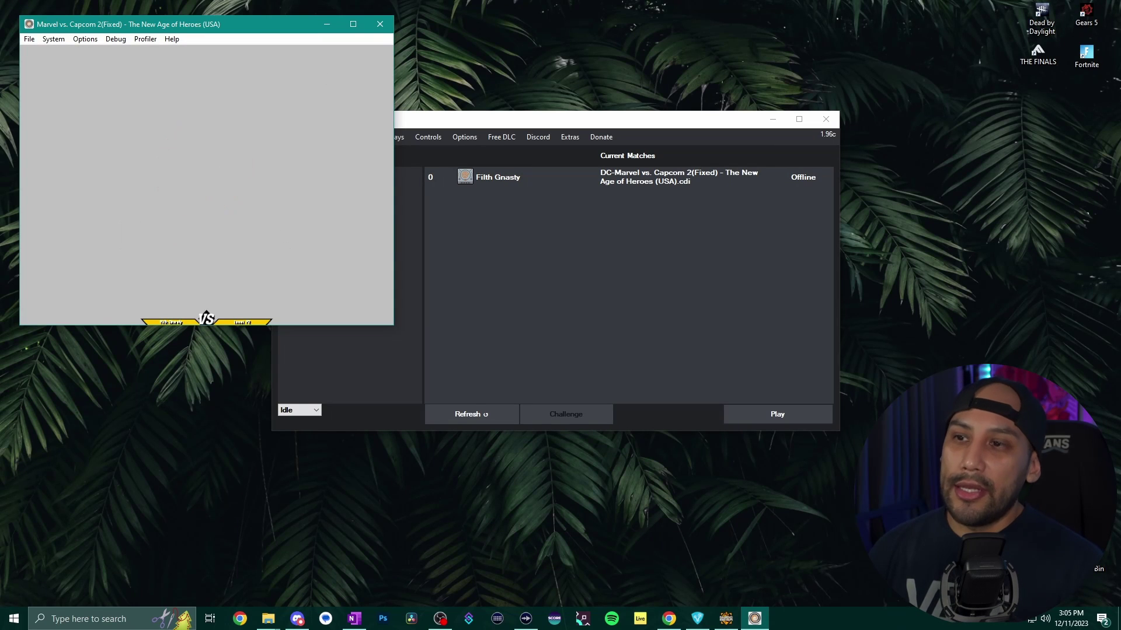
click(353, 25)
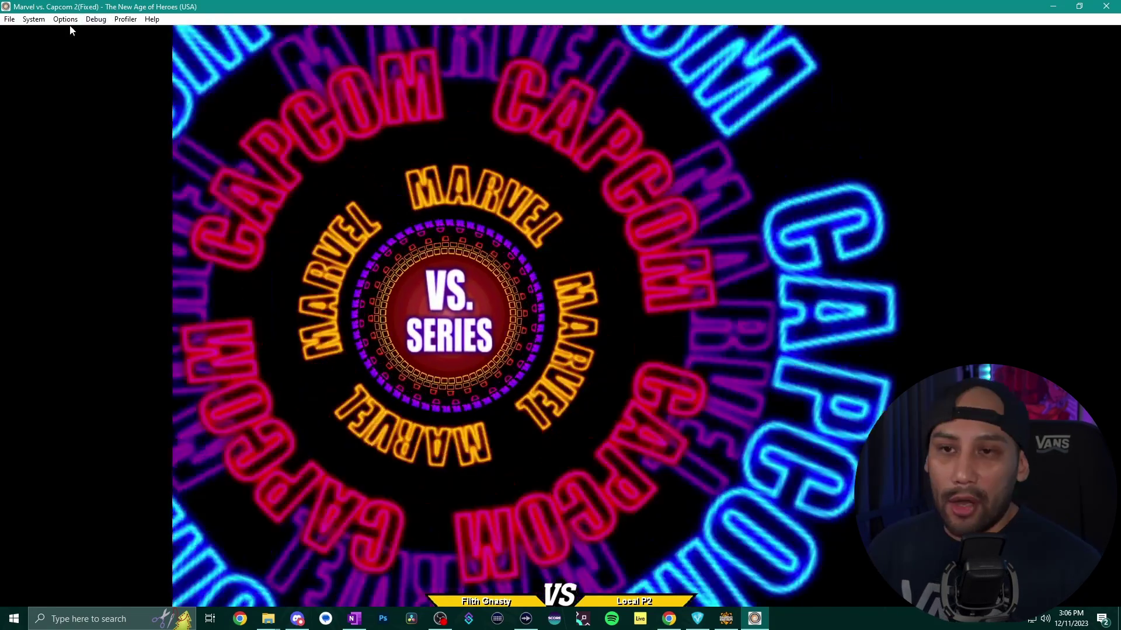
Set the emulator's PowerVR Vs Names option to None.
click(34, 19)
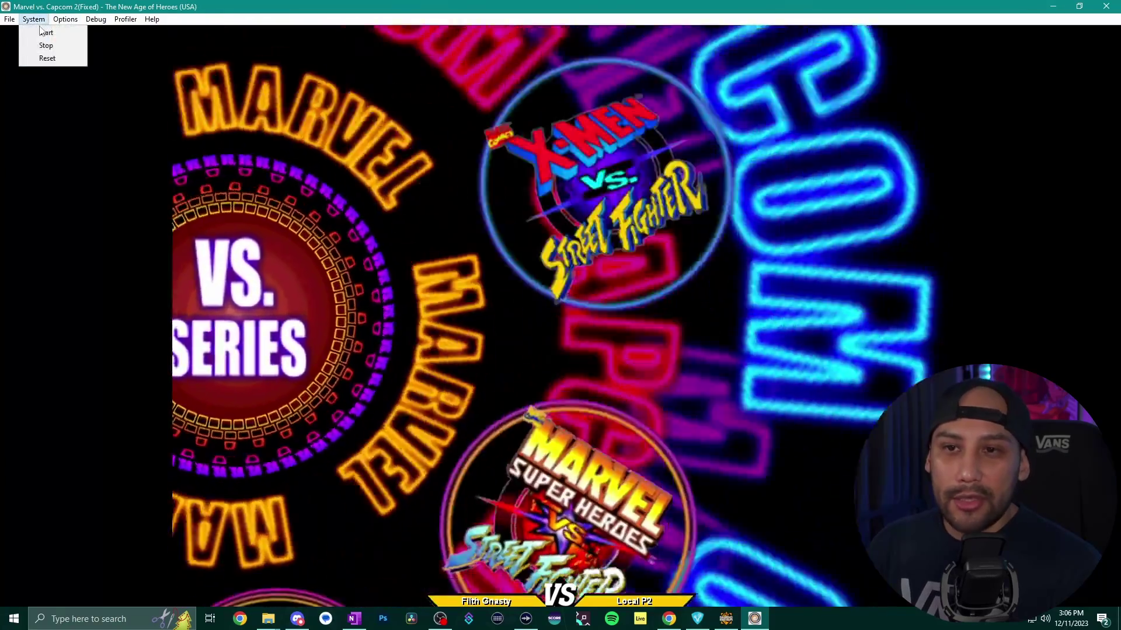
mouse_move(66, 19)
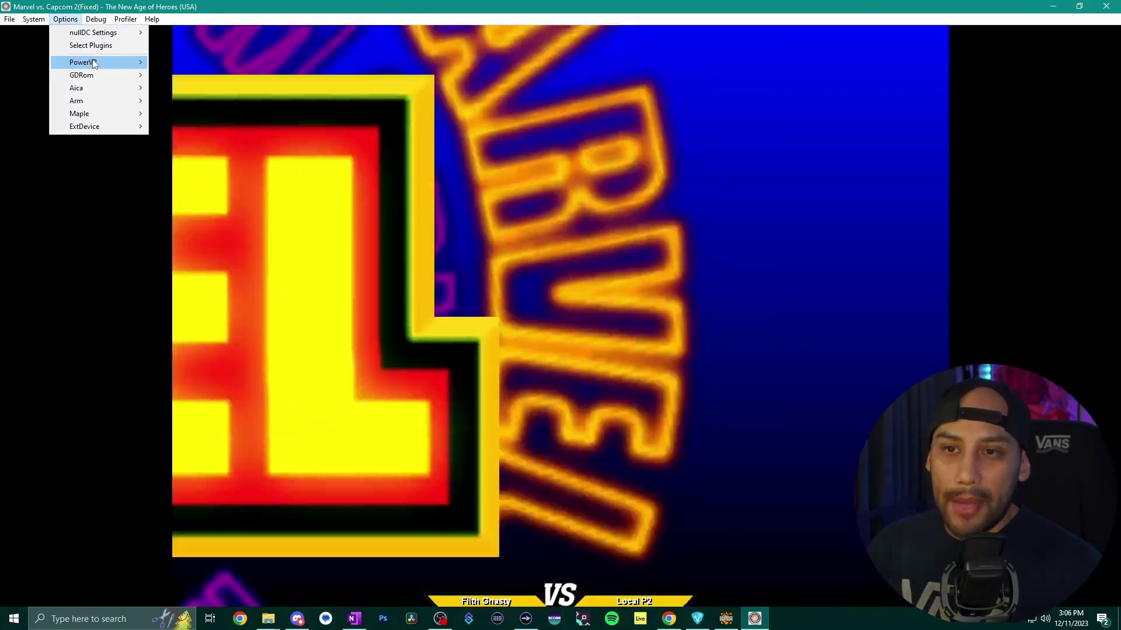
mouse_move(93, 63)
mouse_move(224, 157)
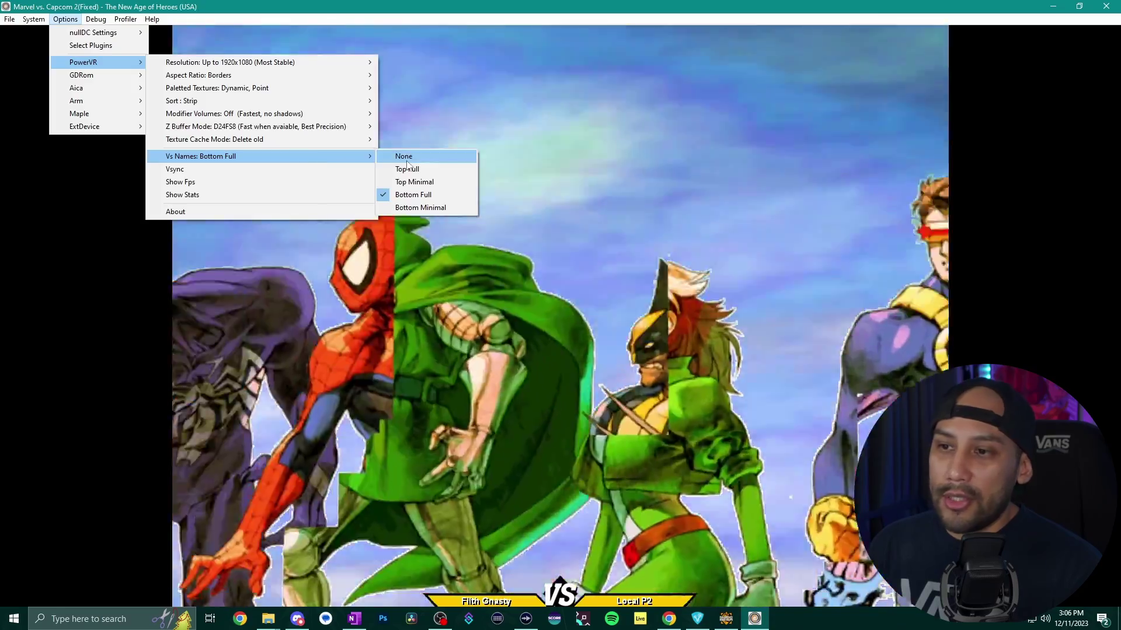
click(405, 157)
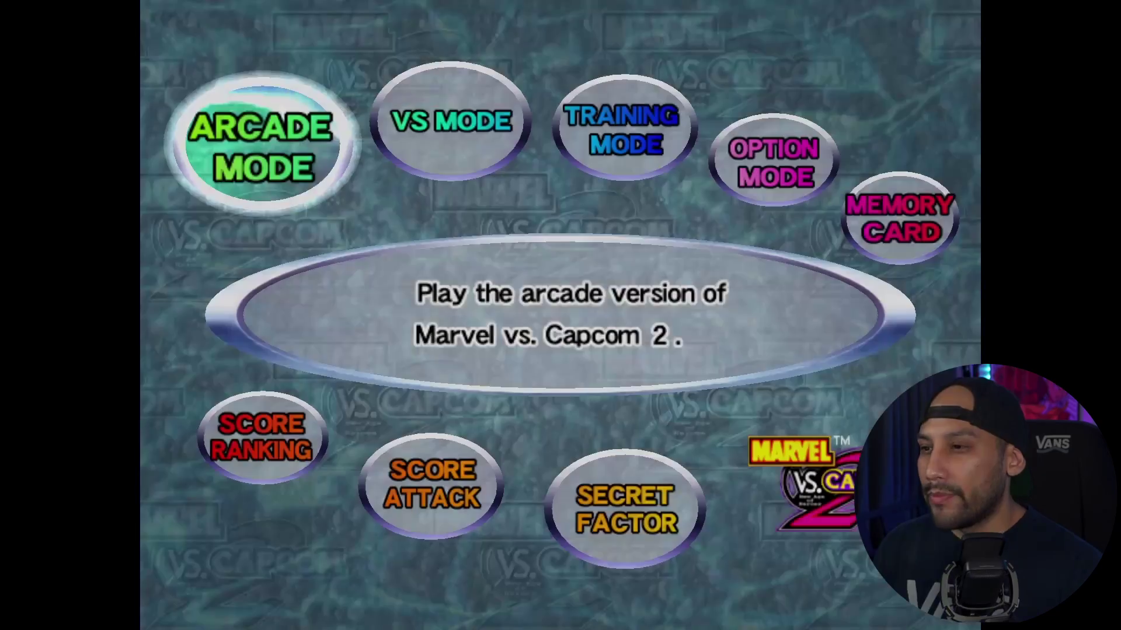
Start Training Mode with a team of three Ruby Hearts, using the Anti-air assist, against three Cables.
key(Right)
key(Right)
key(Return)
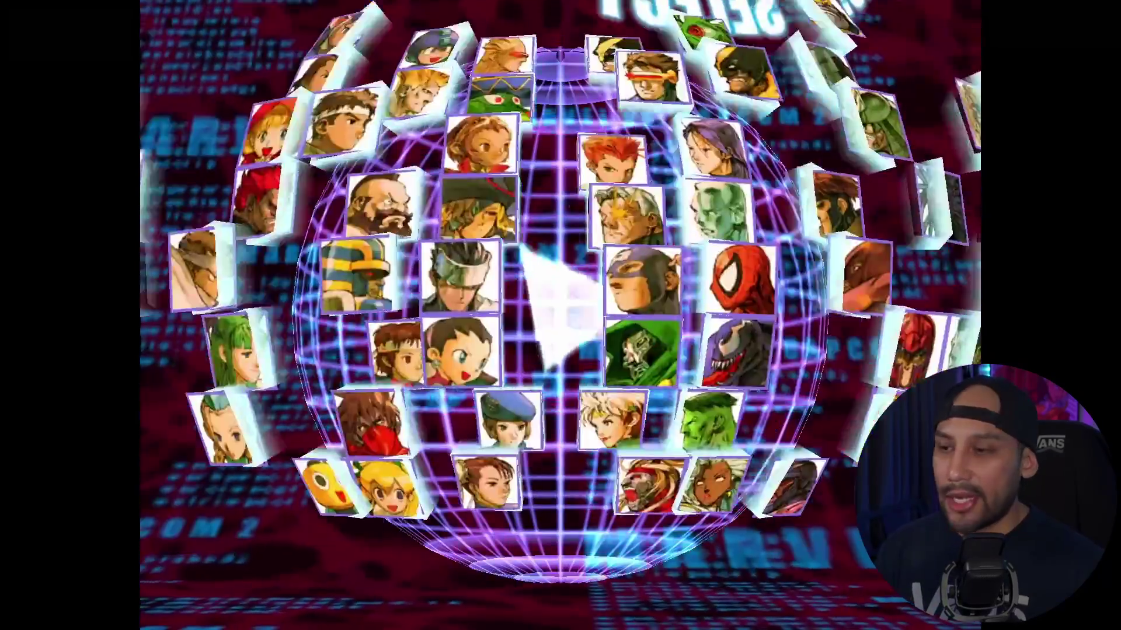
key(Return)
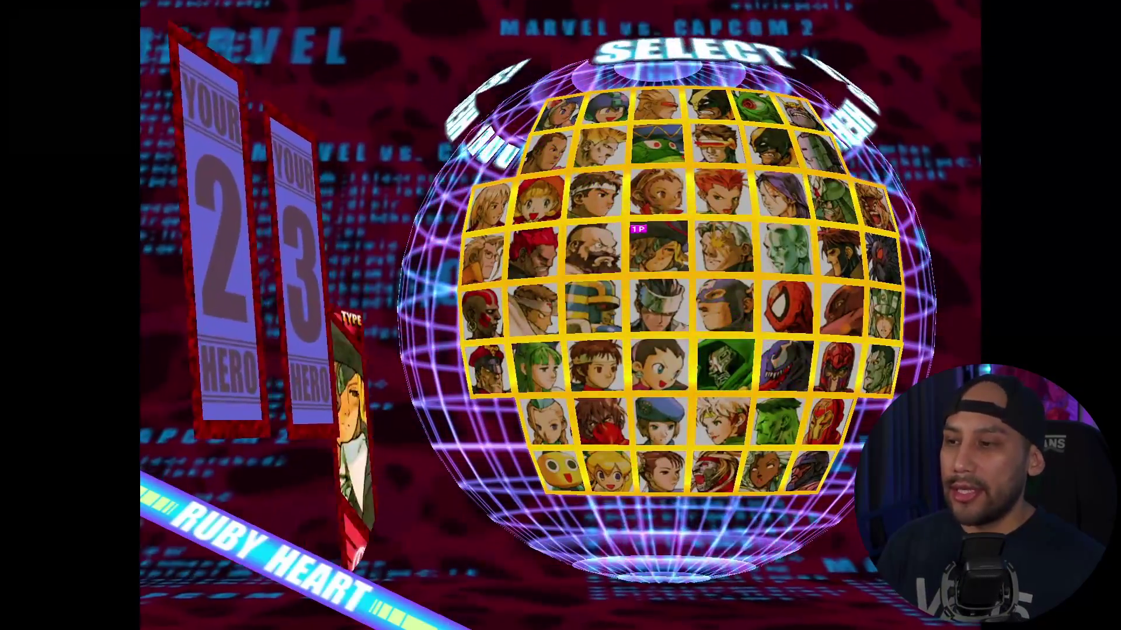
key(Return)
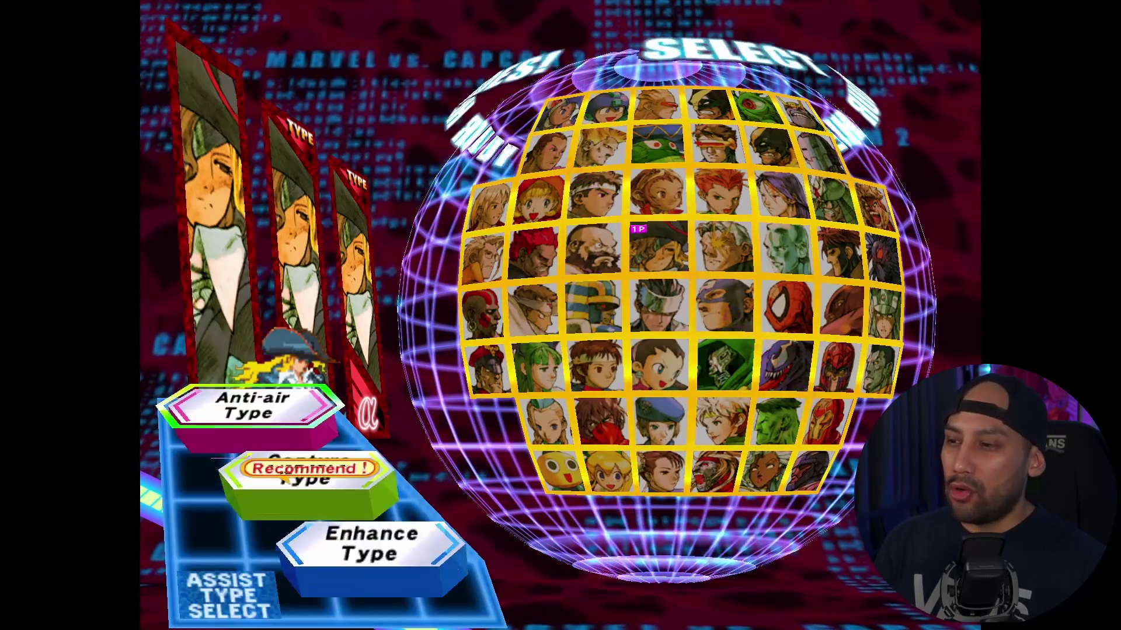
key(Return)
key(Return)
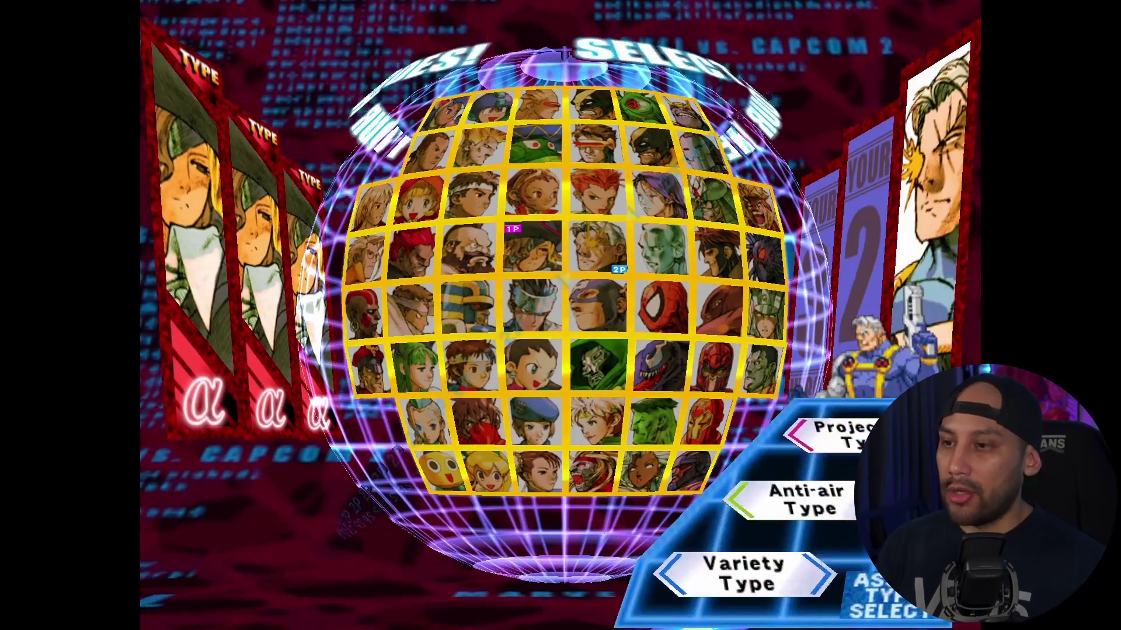
key(Return)
key(Return)
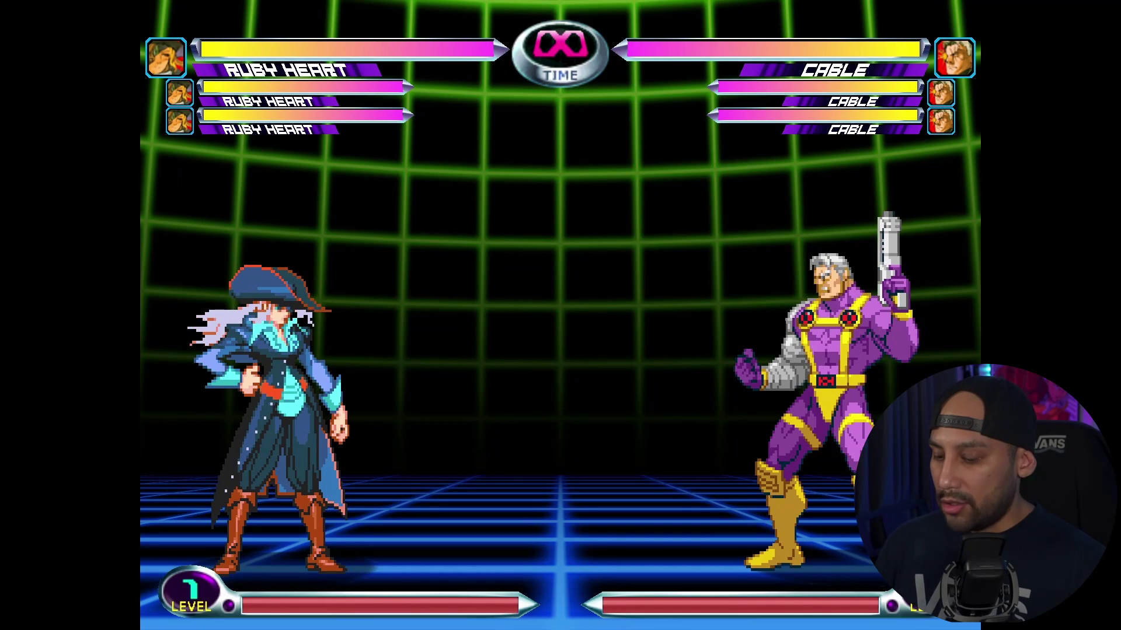
Pause the training match, open Dummy Select from the training menu and choose CPU.
key(F9)
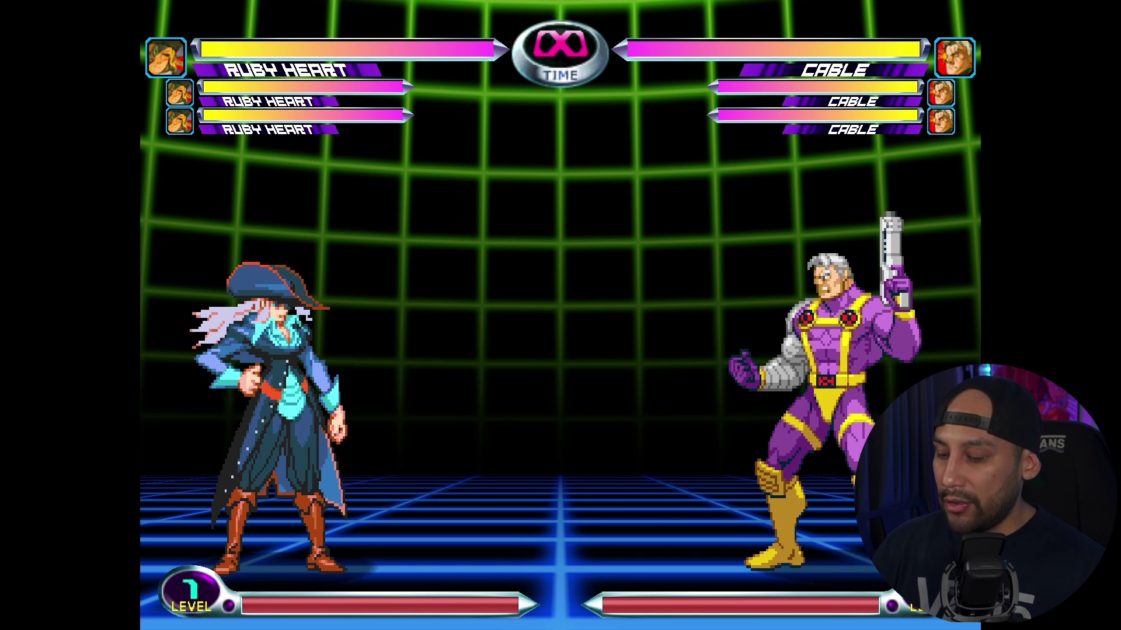
key(Return)
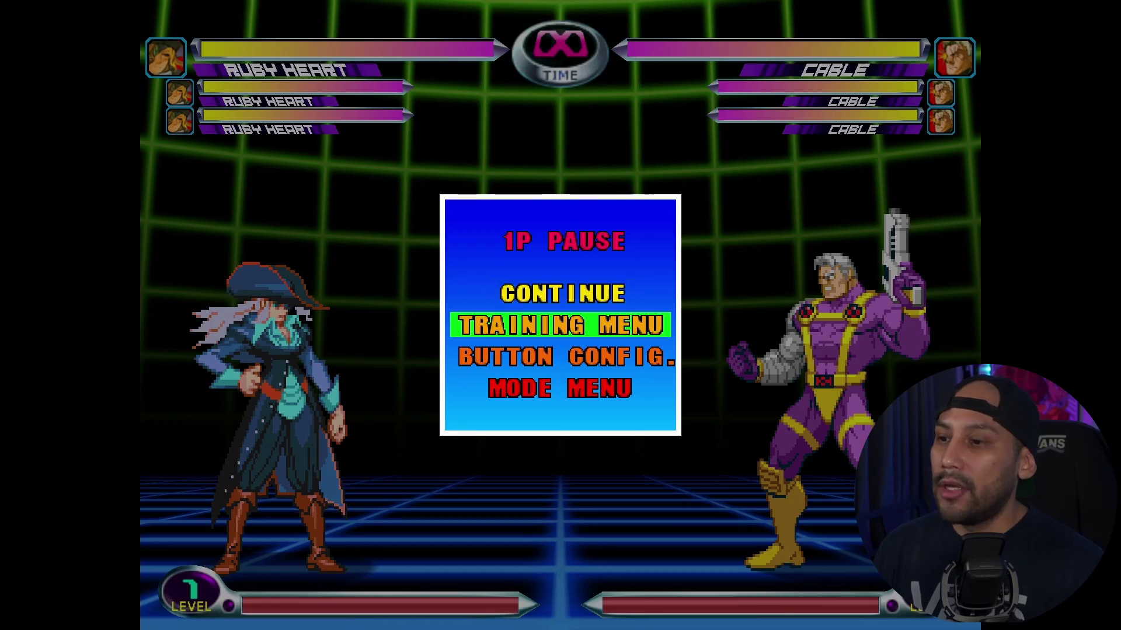
key(Return)
key(Down)
key(Return)
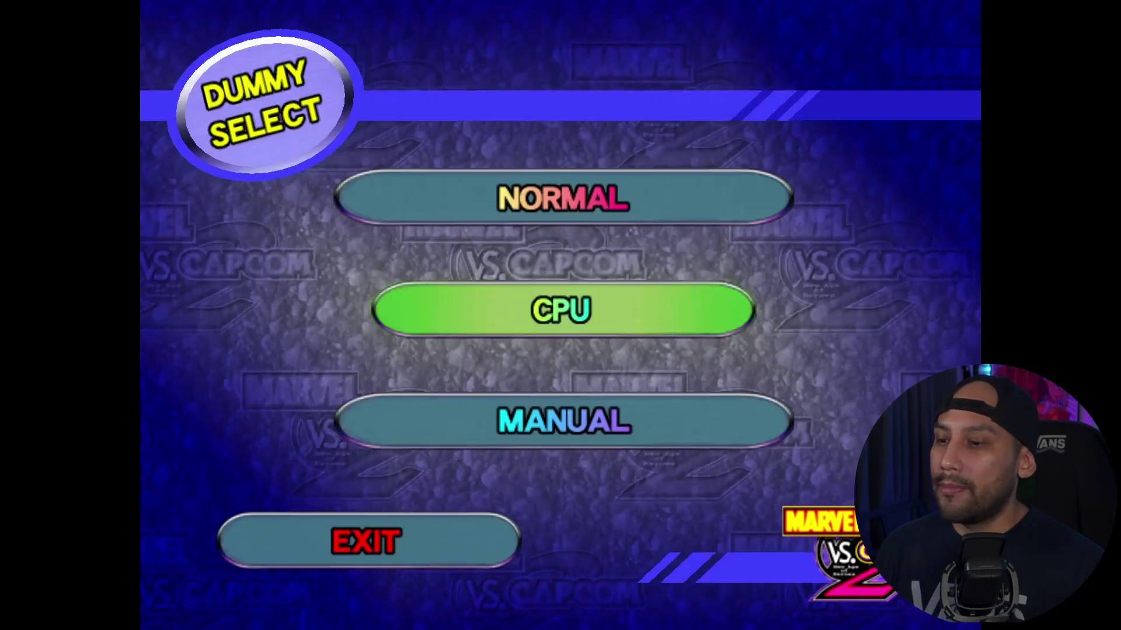
key(Return)
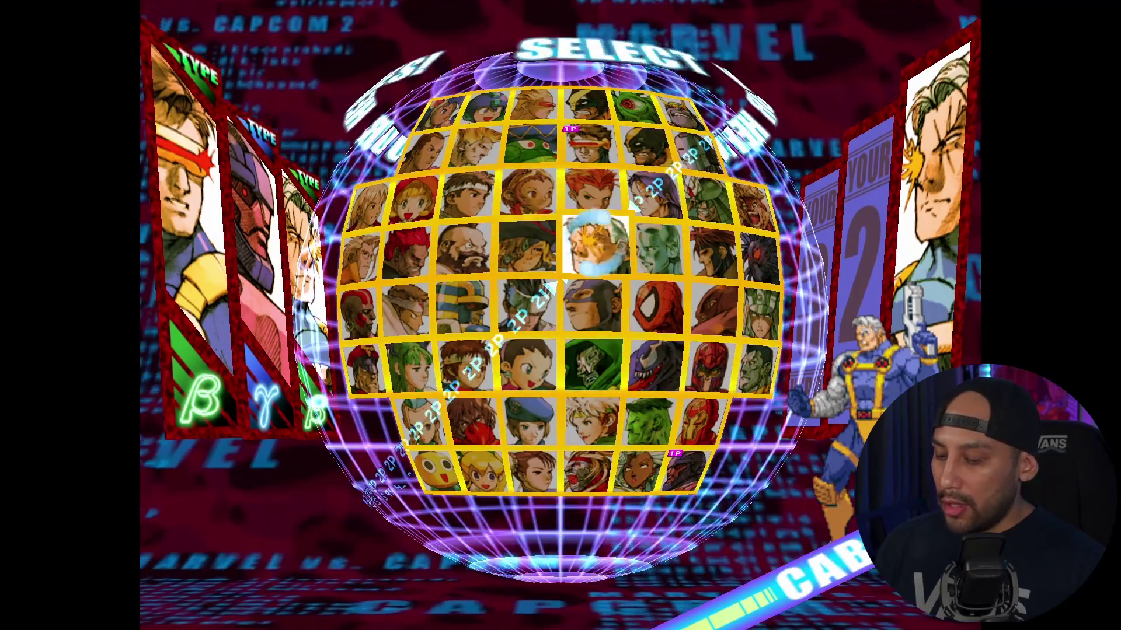
key(F2)
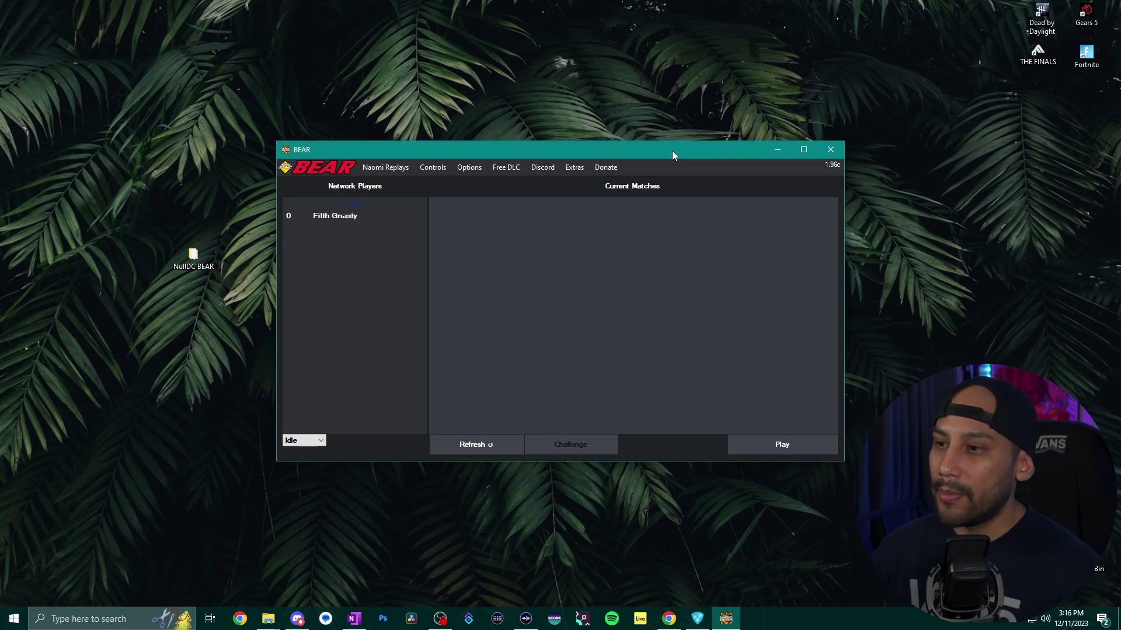
Open the roms folder from the Free DLC window, browse into dc\roms and examine the Dreamcast game files there.
click(504, 171)
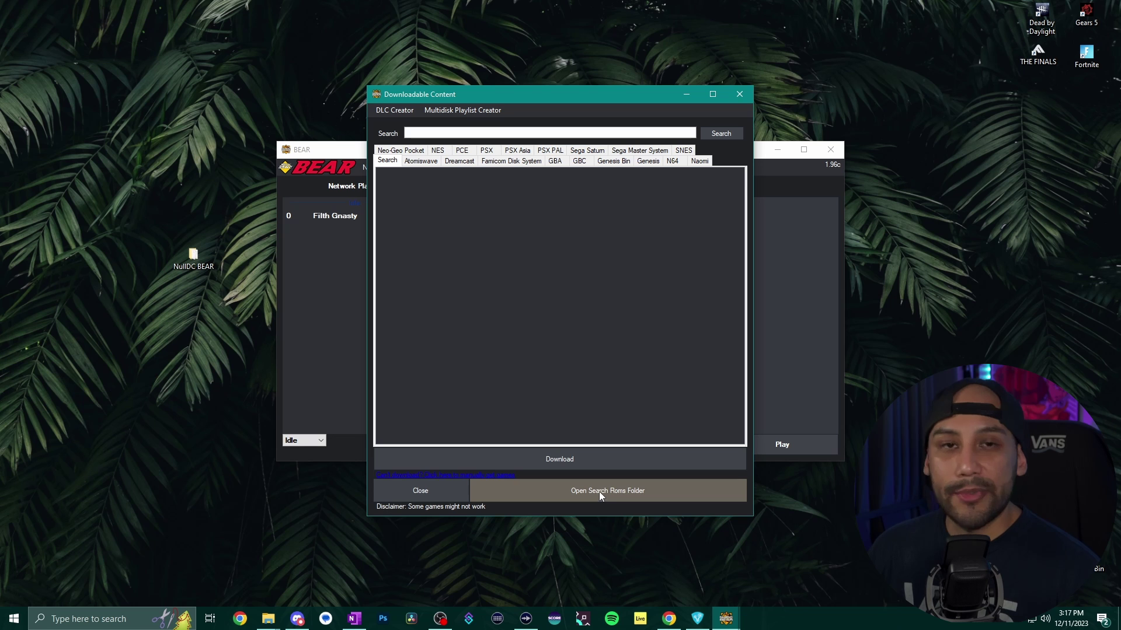
click(598, 491)
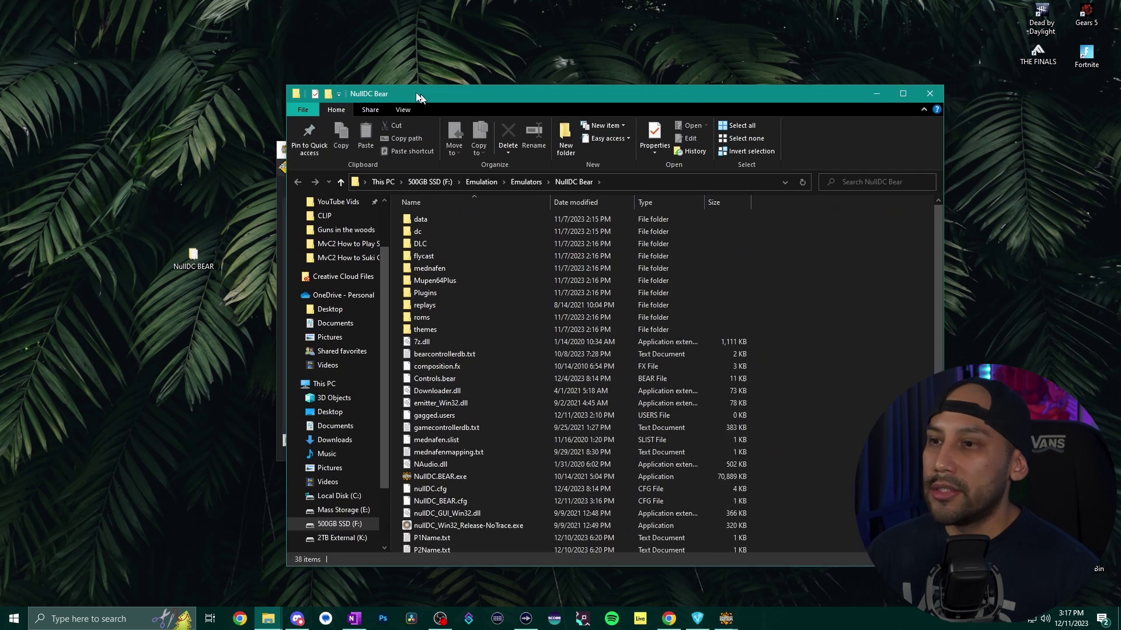
drag(420, 95, 297, 46)
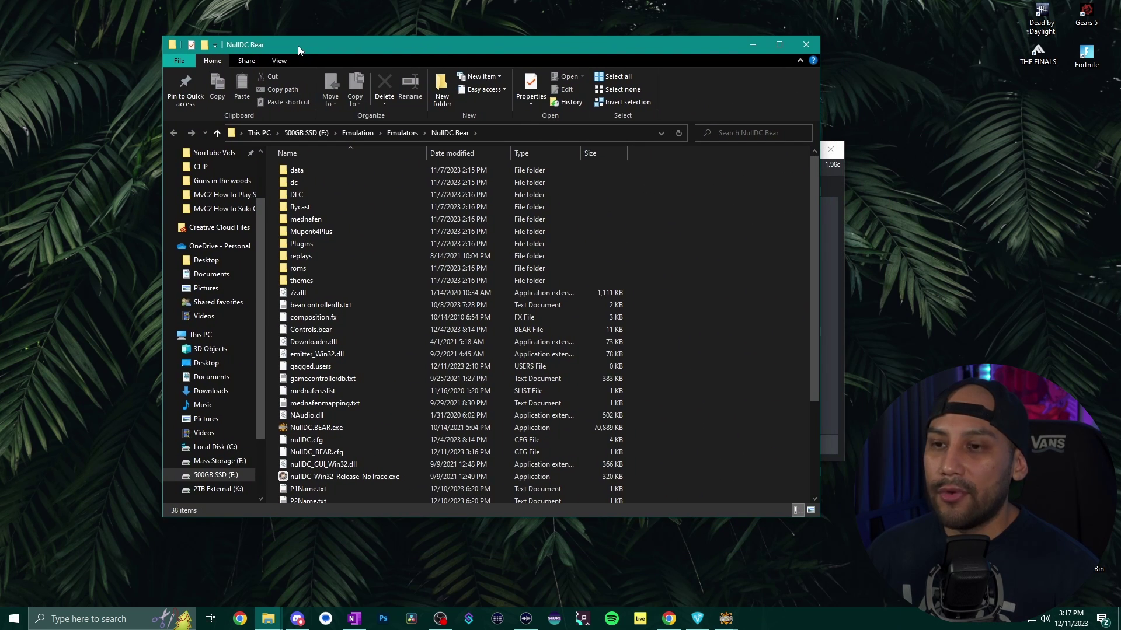
double_click(320, 182)
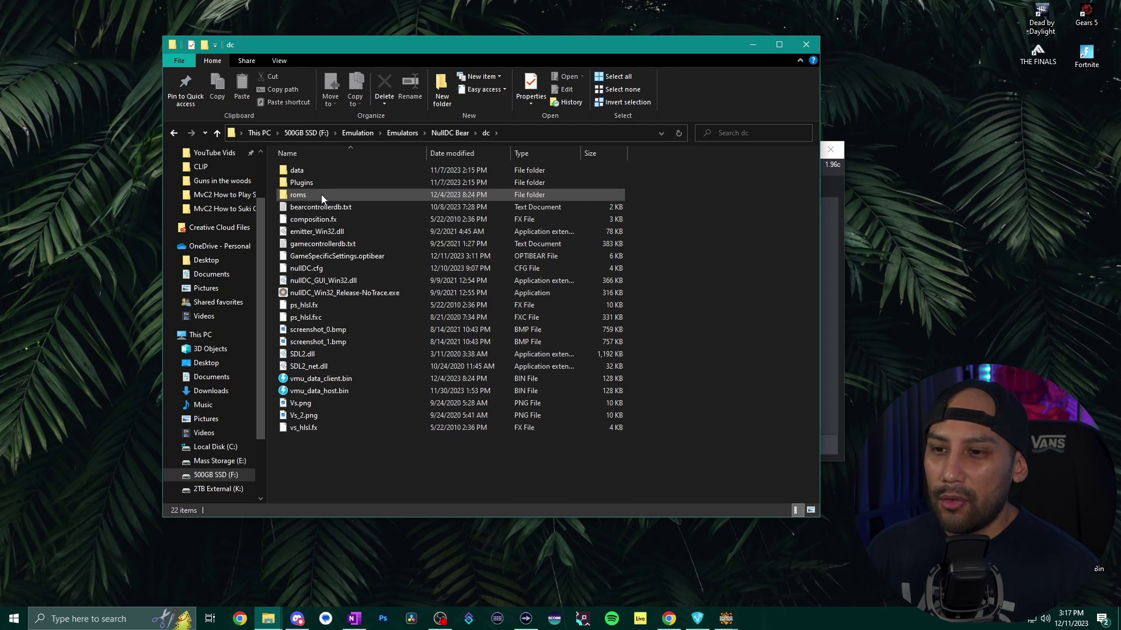
double_click(321, 194)
drag(379, 459, 327, 164)
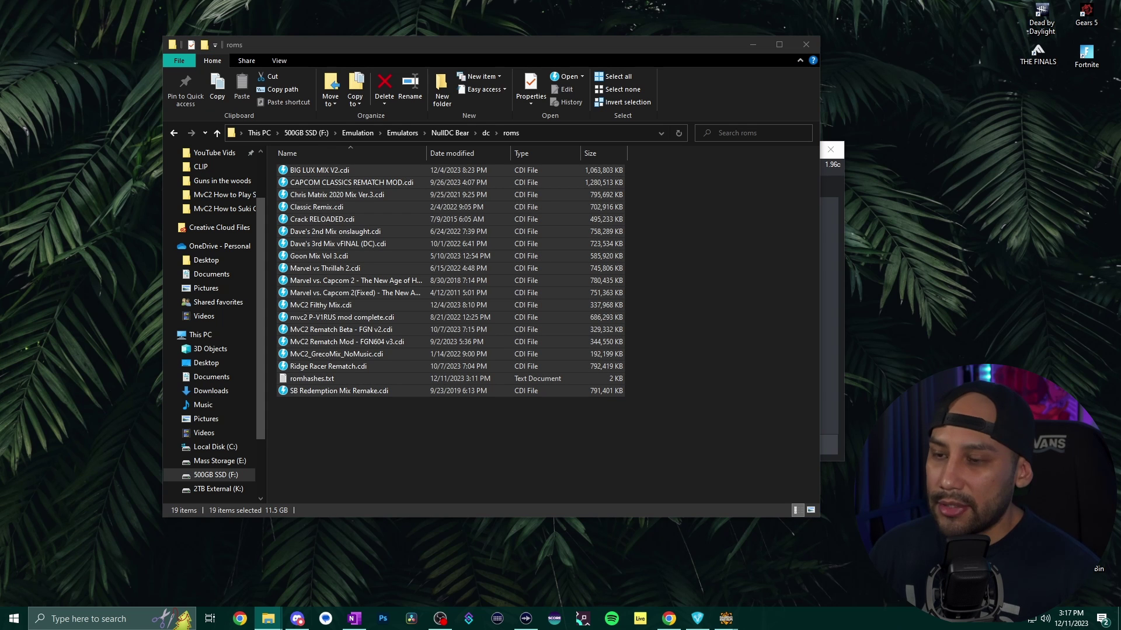
click(345, 412)
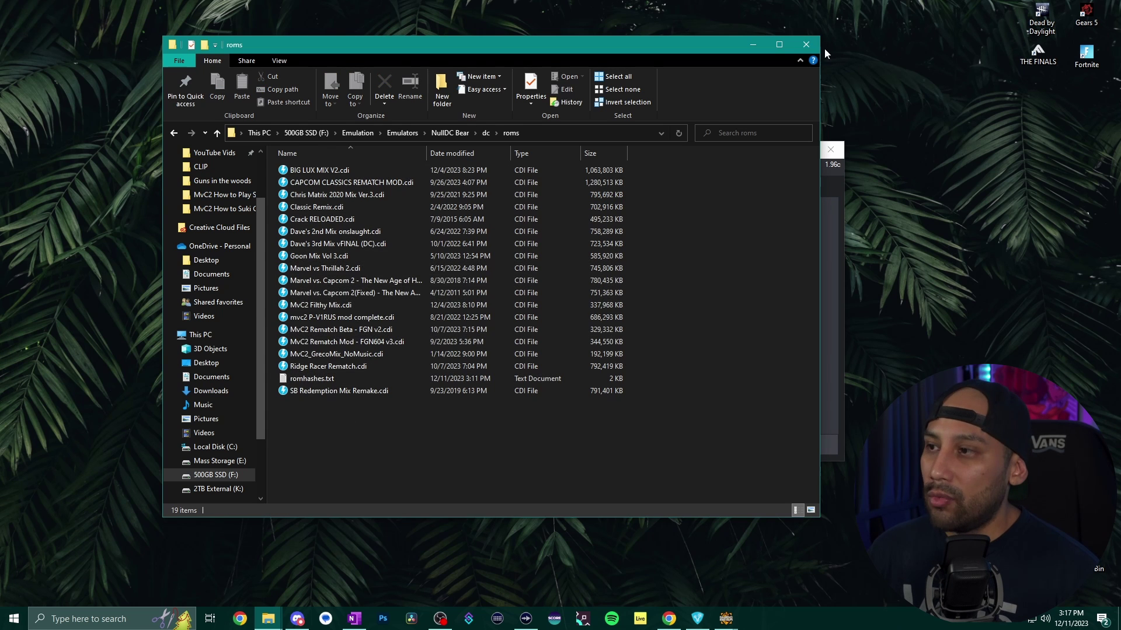
Close the roms folder and Downloadable Content windows, and show the Dreamcast games in the launcher's Game Select list.
click(806, 44)
click(737, 94)
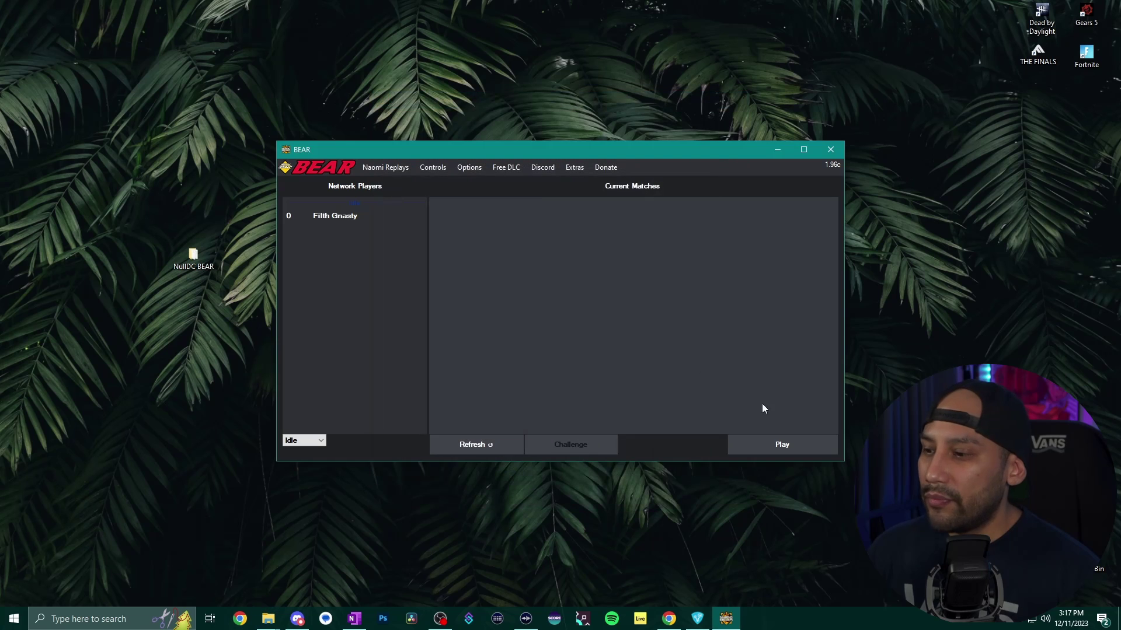
click(769, 443)
click(418, 182)
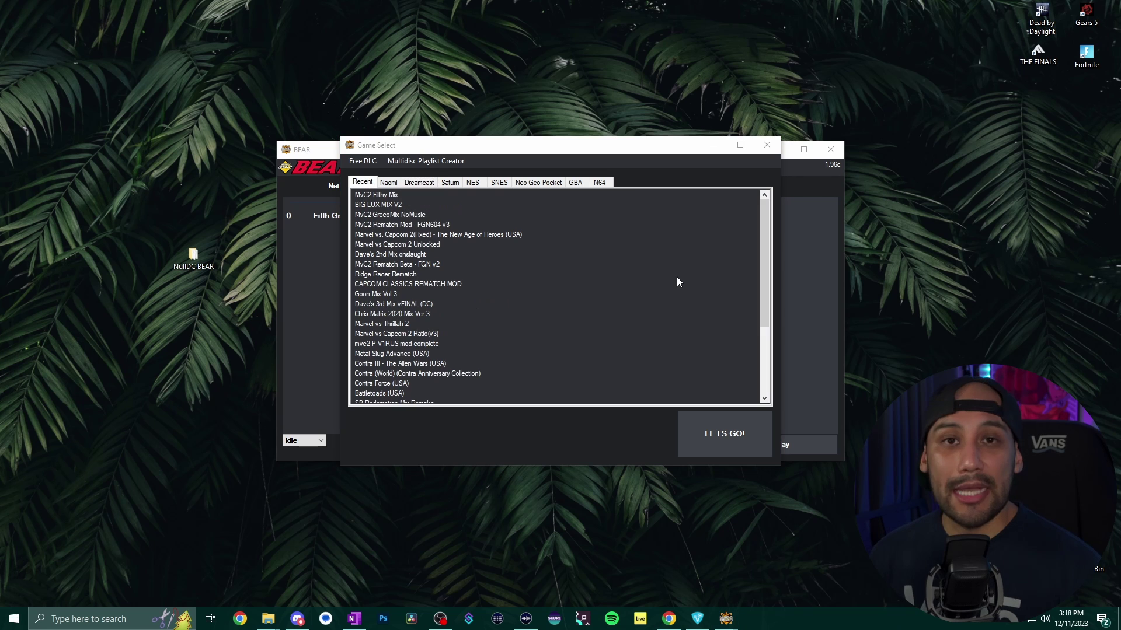
Switch to Chrome and read the VPN Setup section of the NullDC-BEAR README, including the RadminVPN download and network joining instructions.
click(669, 619)
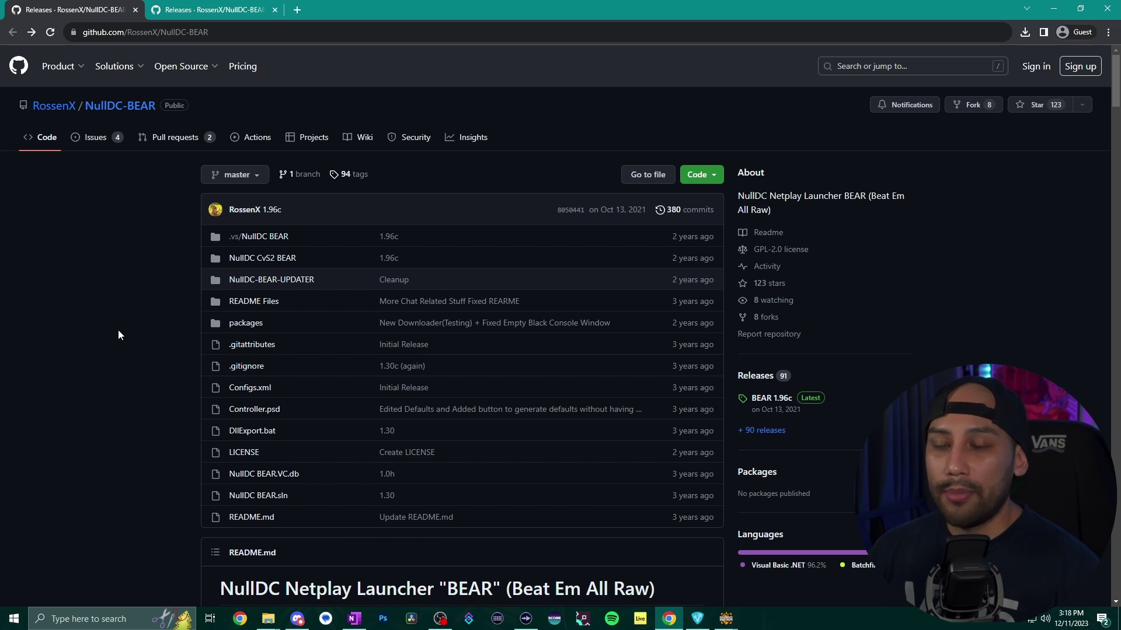
scroll(118, 334, down, 20)
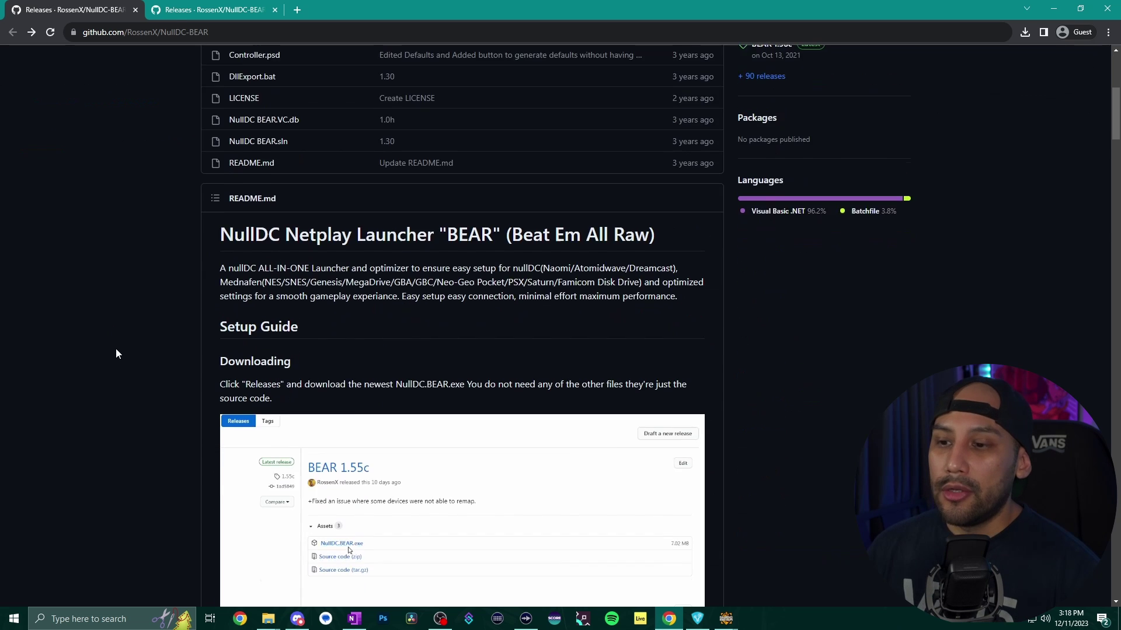
scroll(125, 370, down, 20)
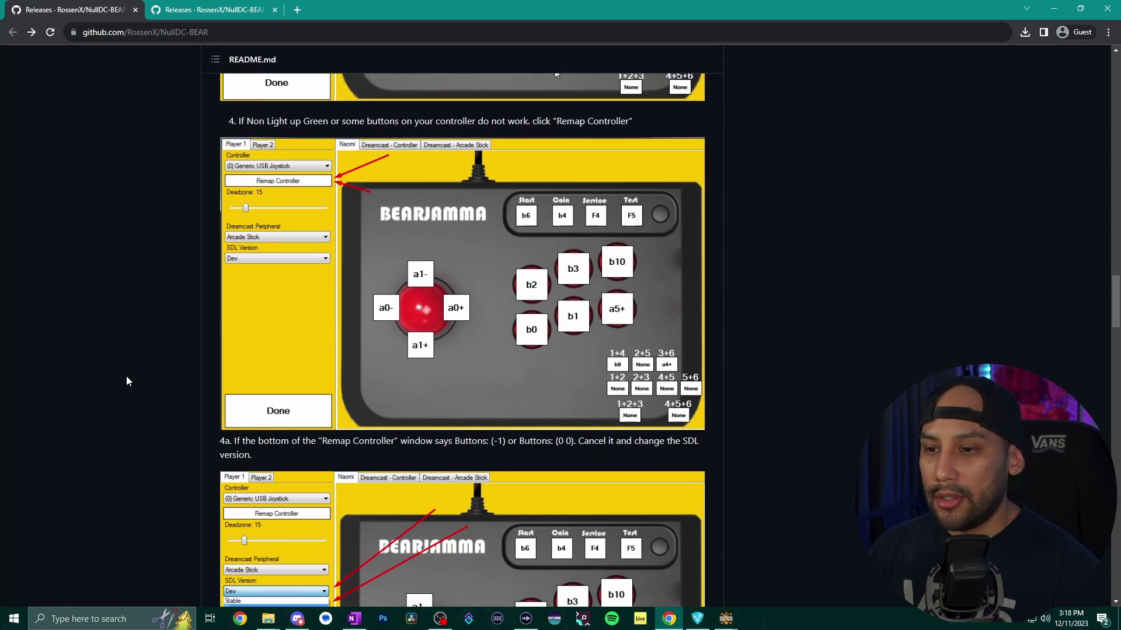
scroll(126, 381, down, 8)
scroll(126, 380, up, 5)
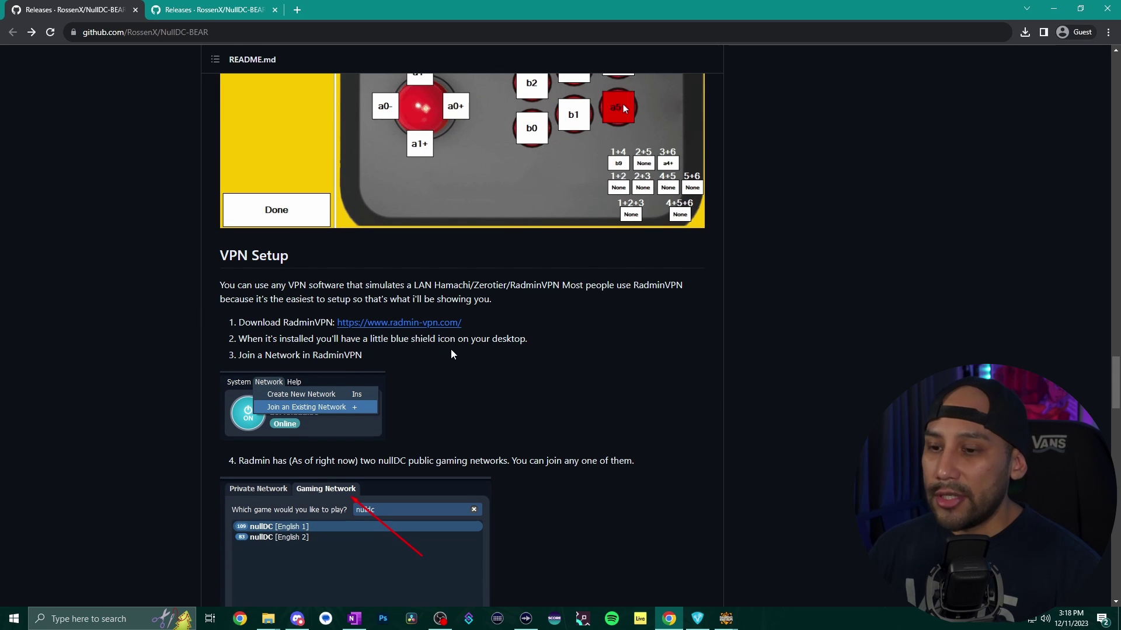
scroll(454, 351, down, 2)
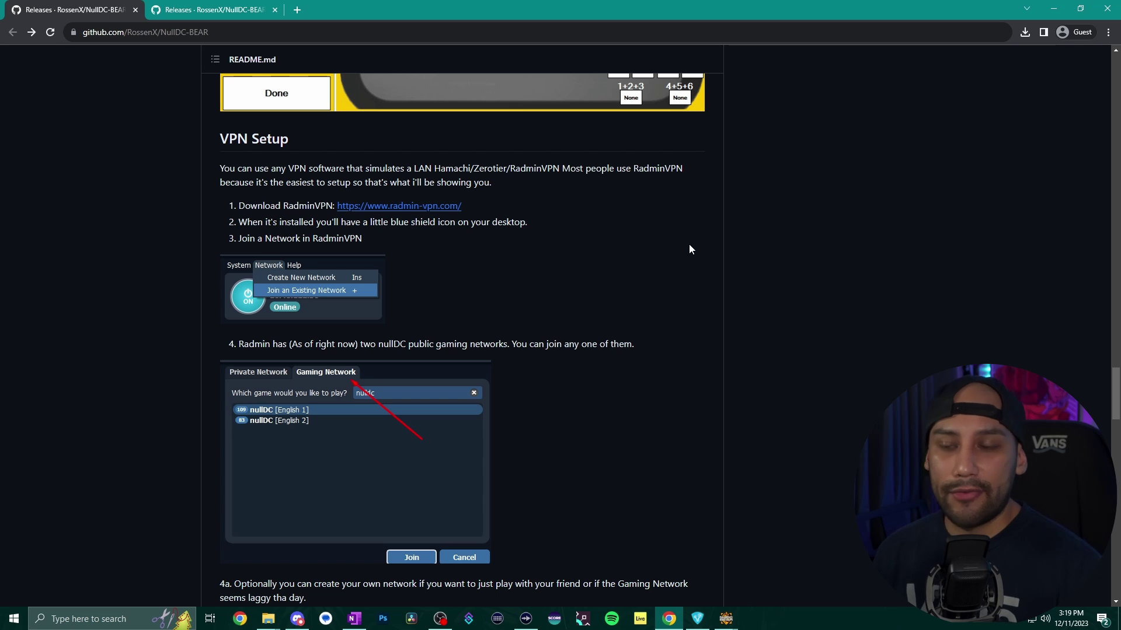
drag(362, 238, 239, 205)
click(510, 268)
click(1053, 10)
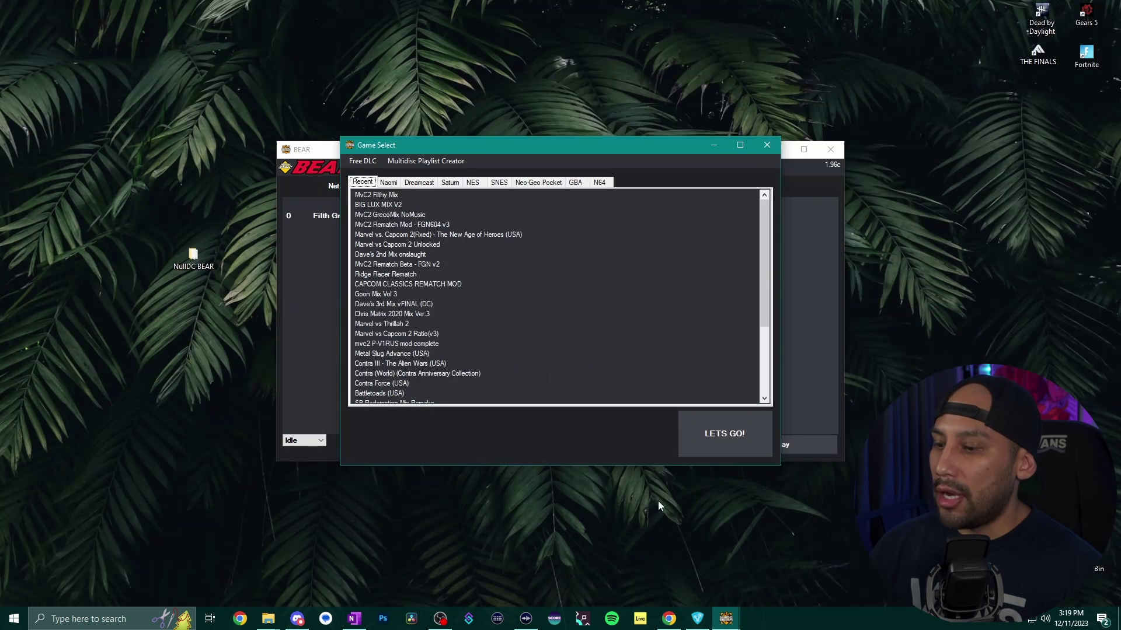
Switch to Radmin VPN, go online, search the gaming networks for "marvel vs" and join NullDC Marvel vs Capcom 2.
click(698, 618)
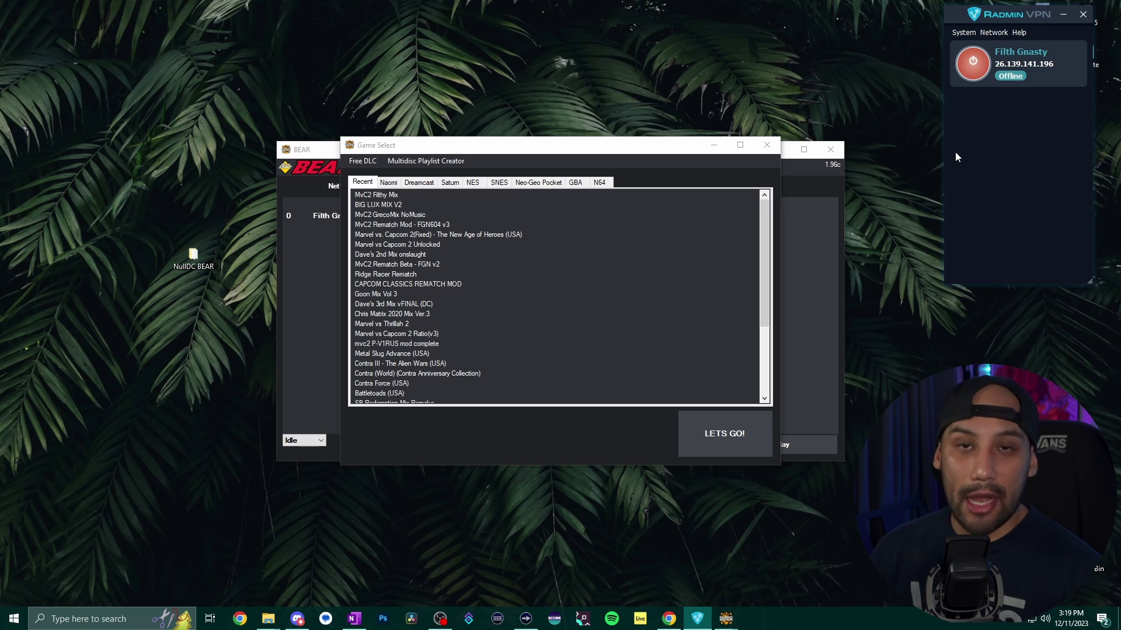
click(974, 61)
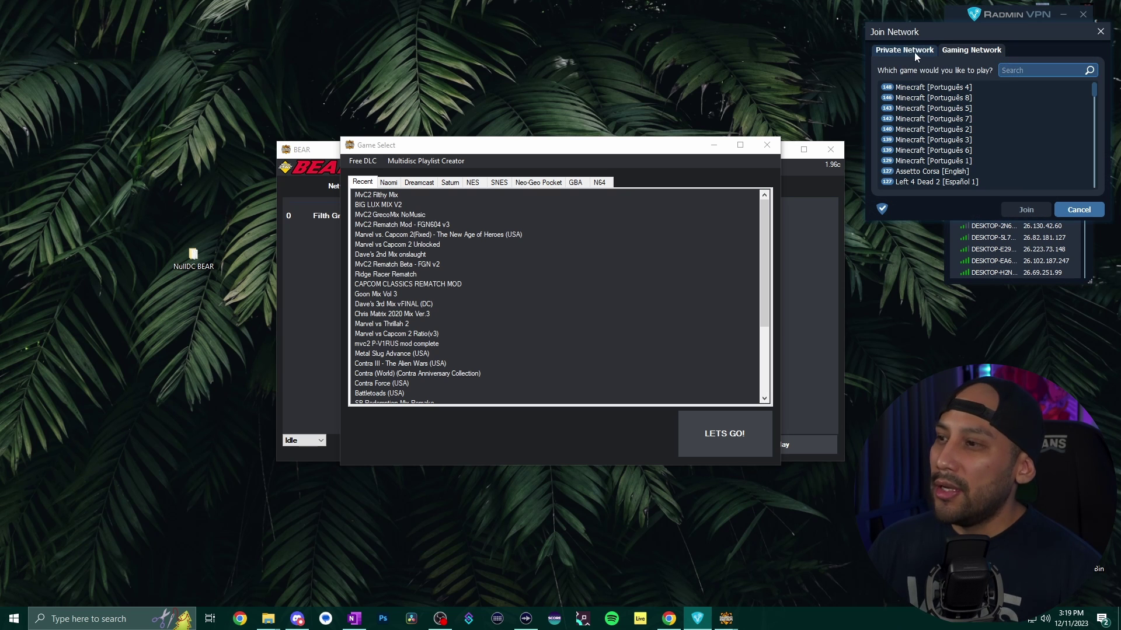
click(1039, 69)
text(marvel)
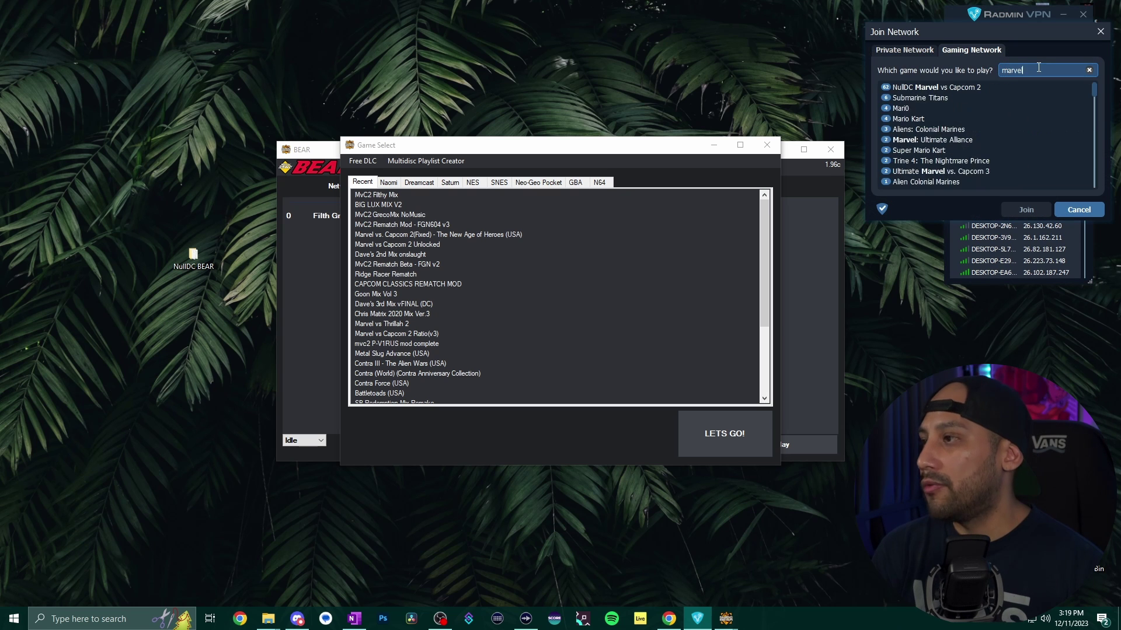
text( vs)
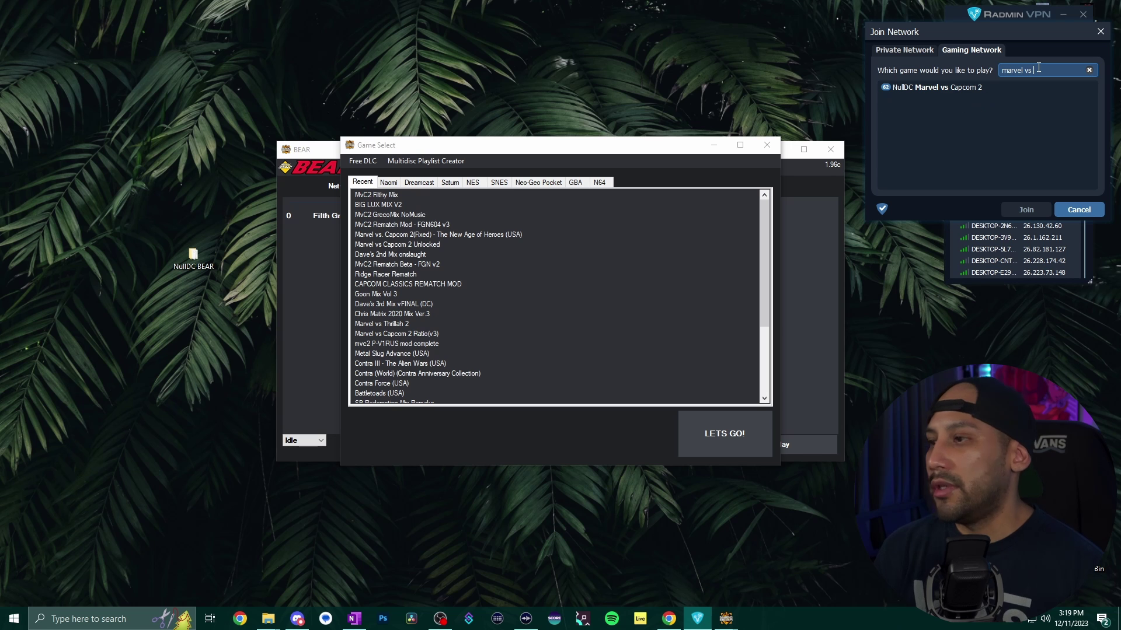
click(952, 89)
click(1027, 209)
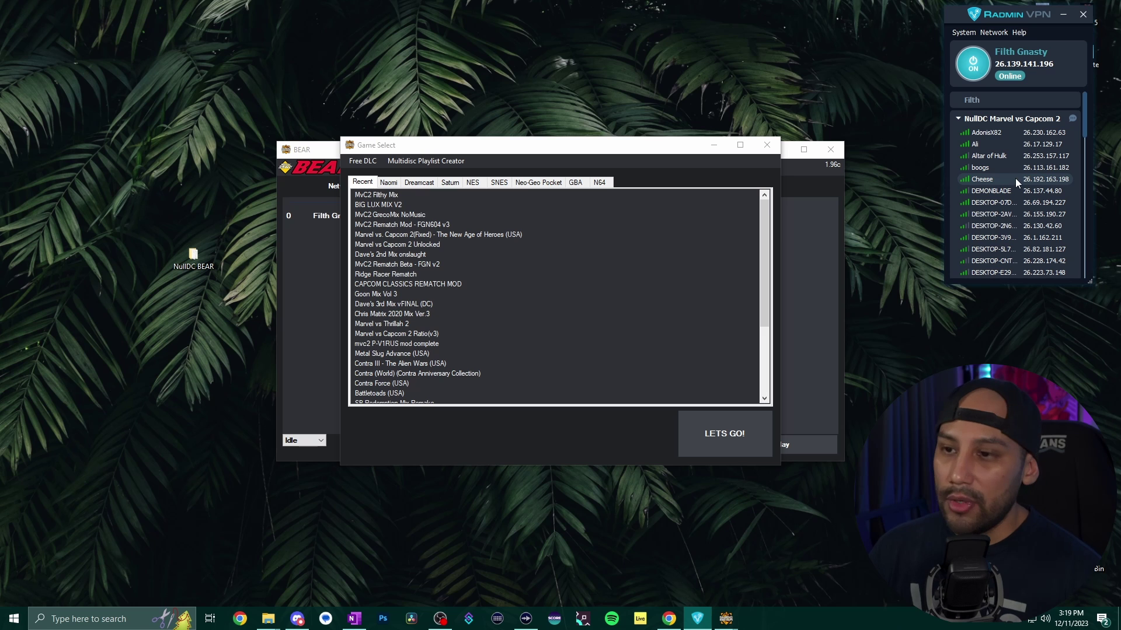
Close the Game Select window and refresh the Network Players list in the BEAR launcher.
click(767, 145)
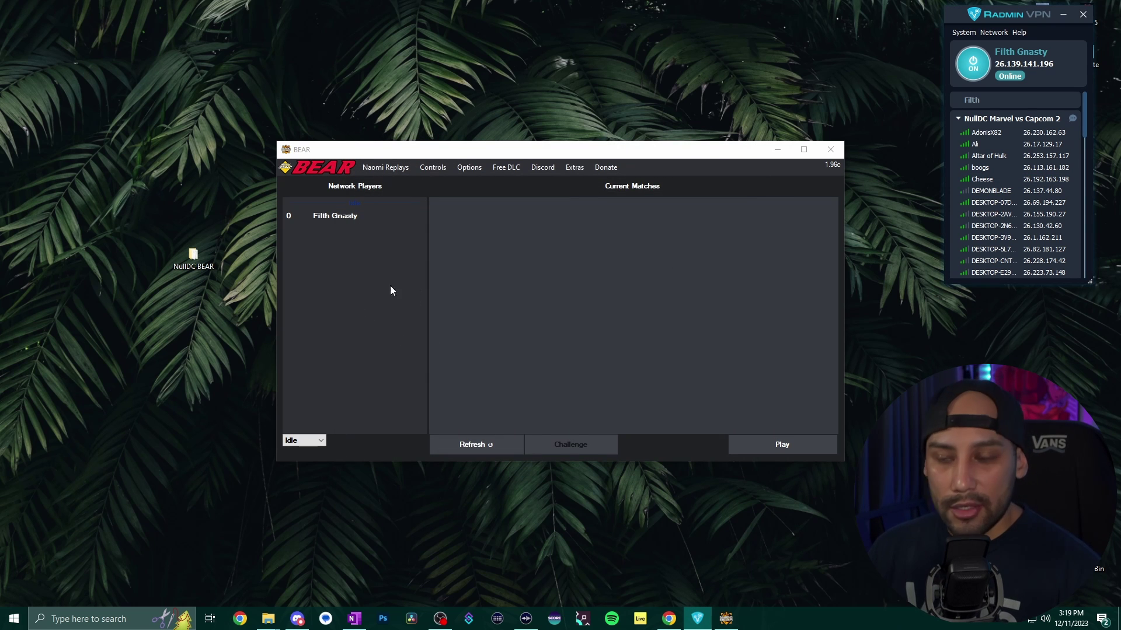
click(479, 448)
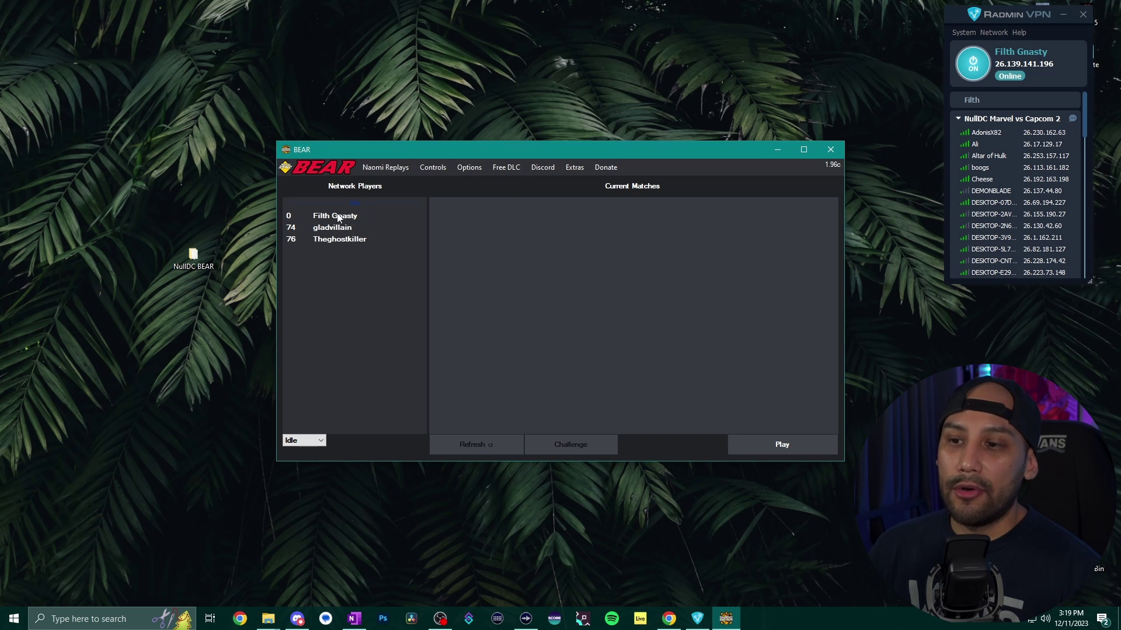